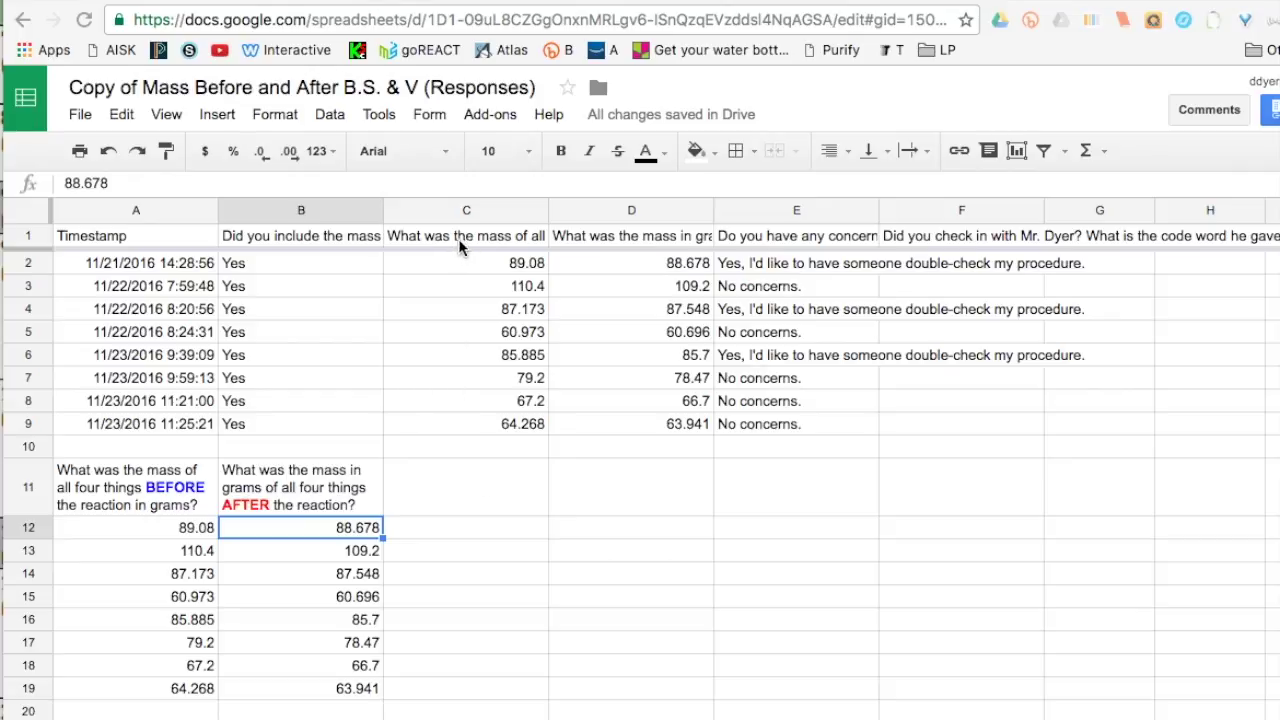
# Step: Shade the after-reaction masses 88.678 in B12 and 109.2 in B13 light yellow
pyautogui.moveTo(478, 237); pyautogui.dragTo(591, 423)
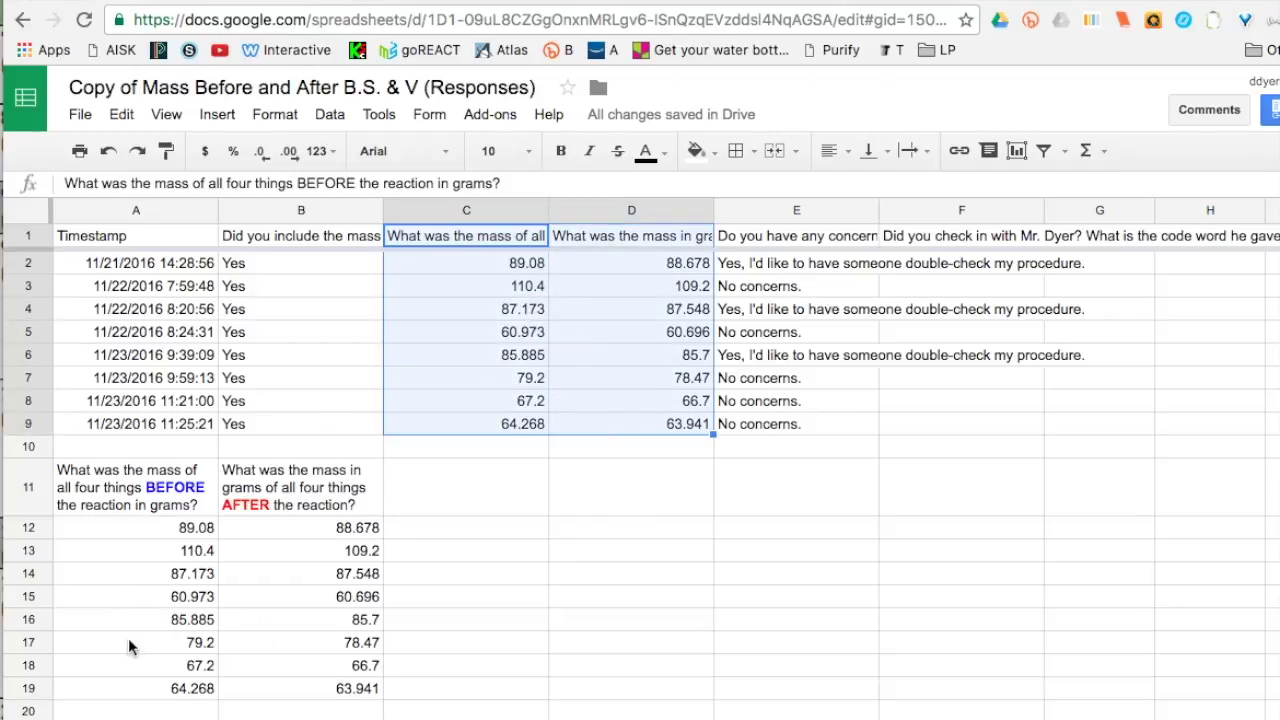
pyautogui.scroll(-1, 126, 660)
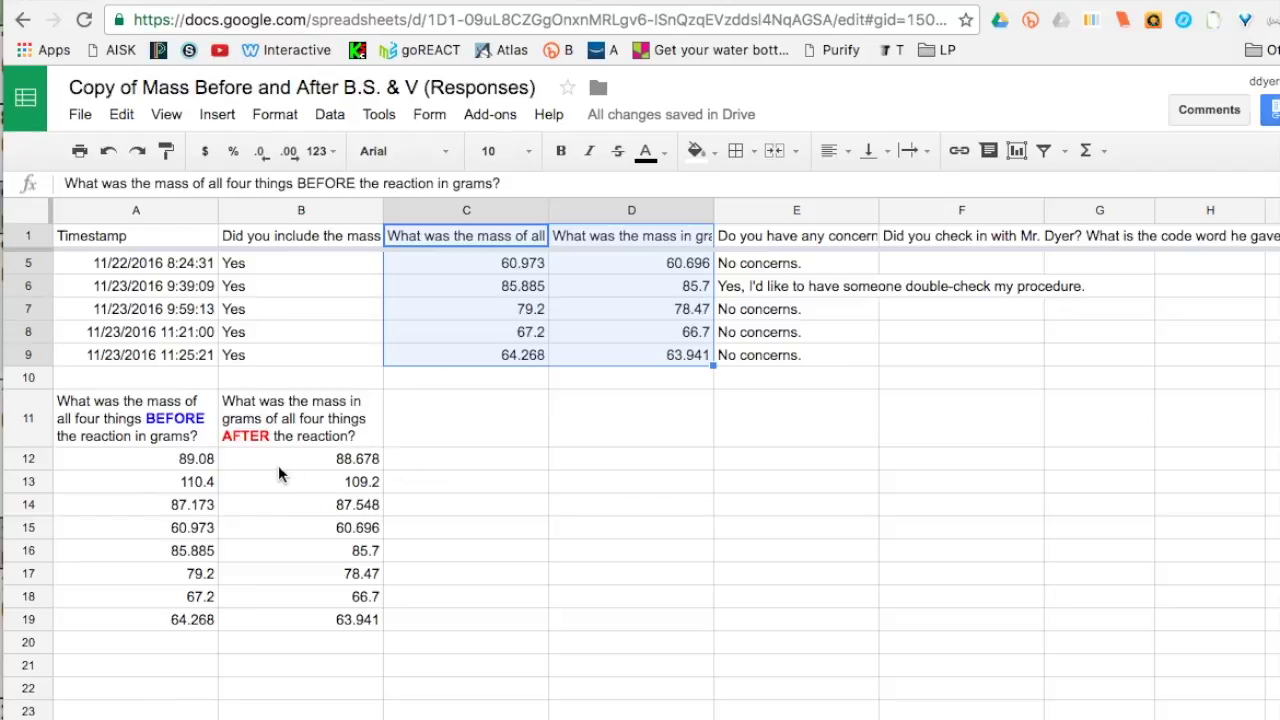
pyautogui.click(303, 458)
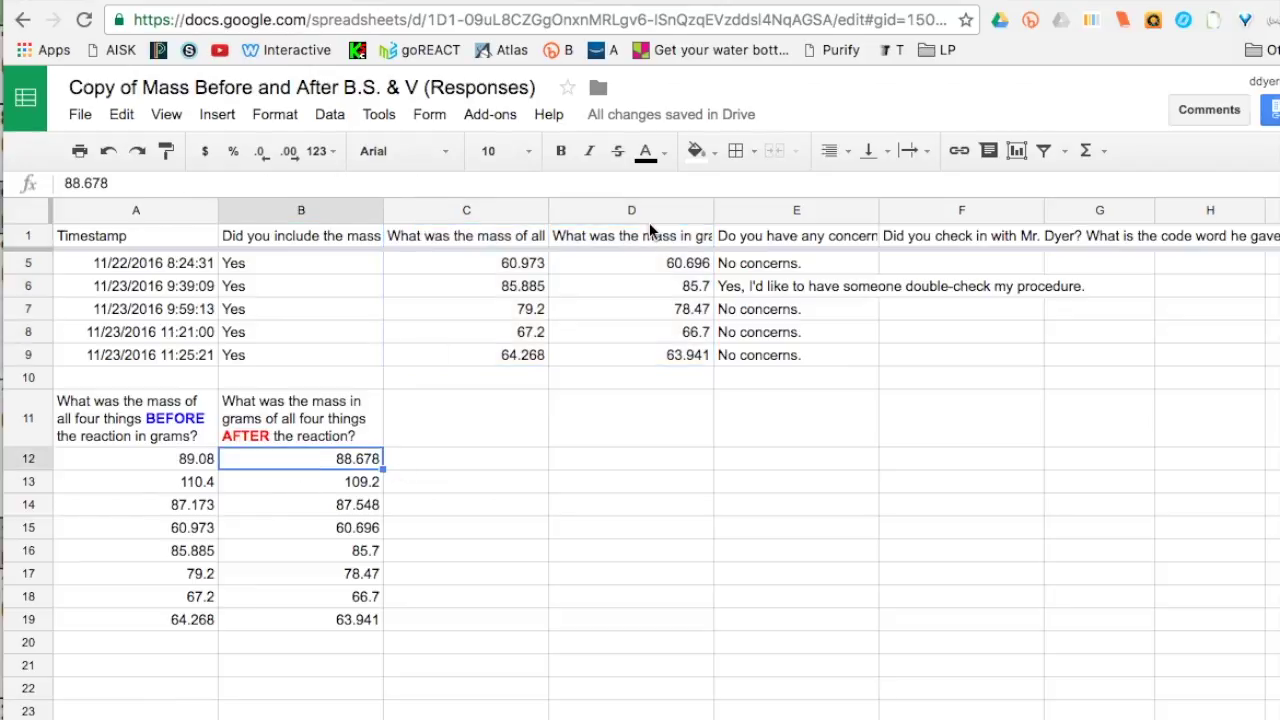
pyautogui.click(714, 152)
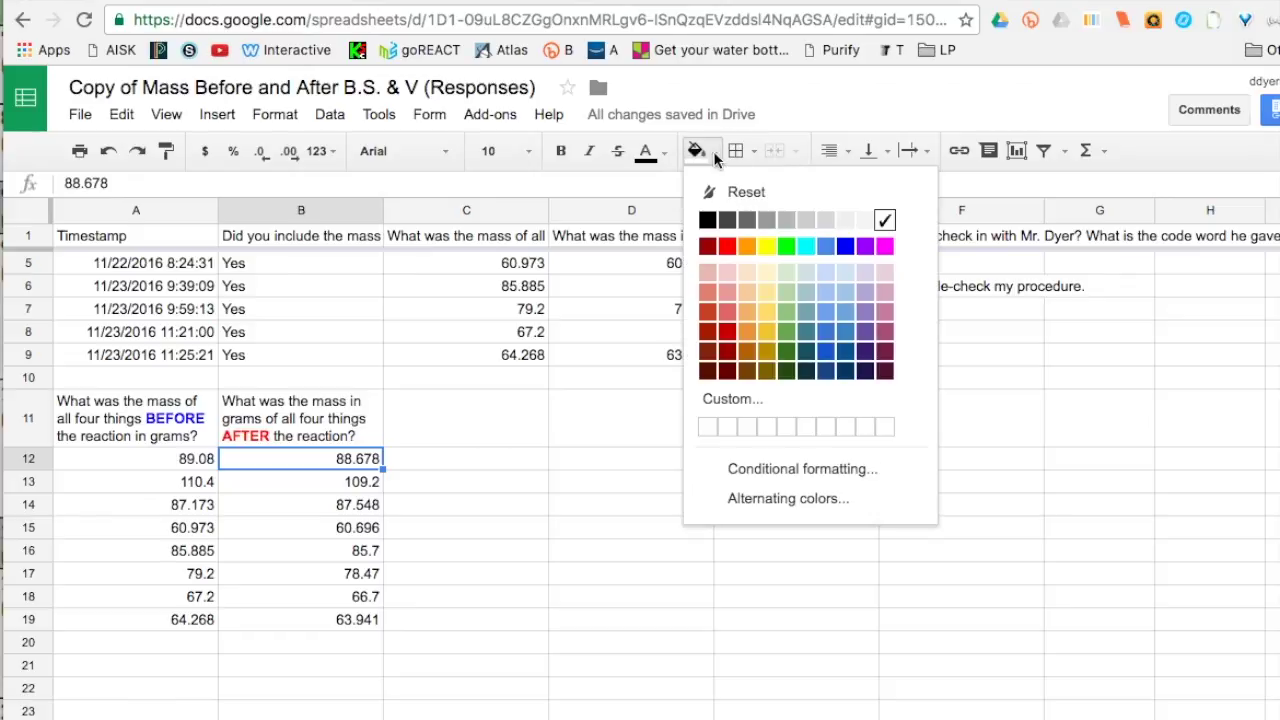
pyautogui.click(767, 274)
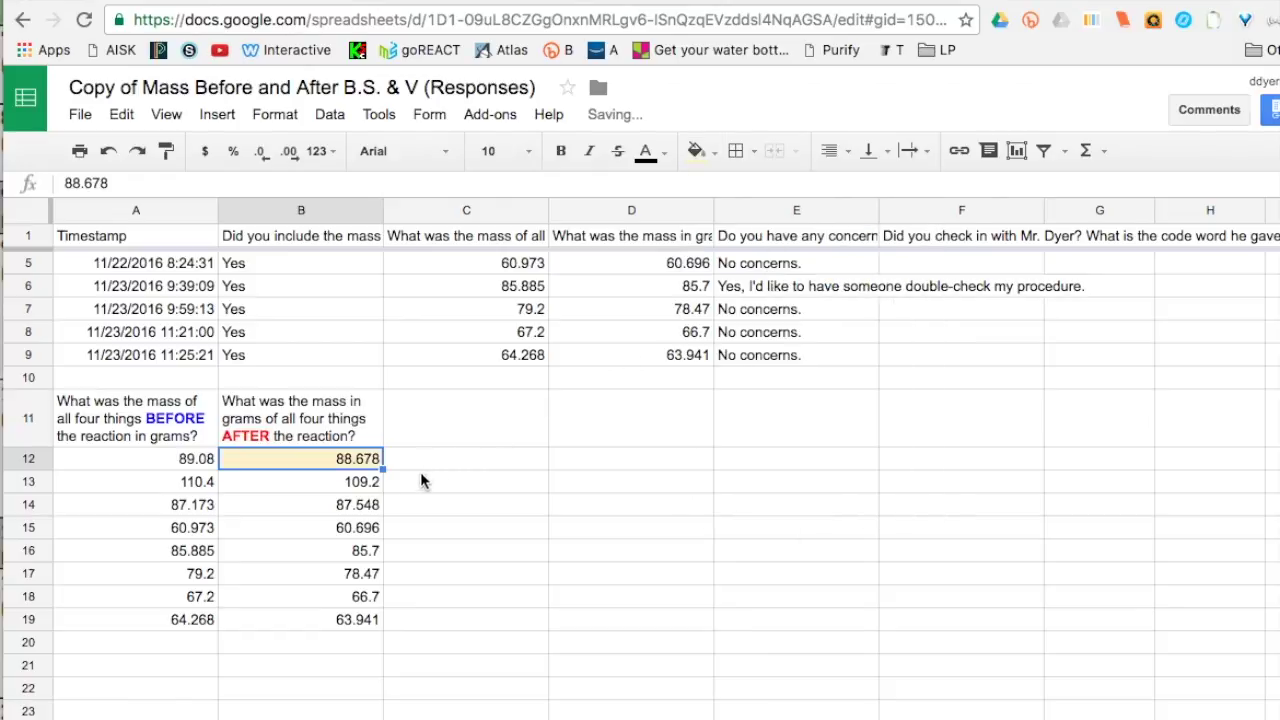
pyautogui.click(368, 485)
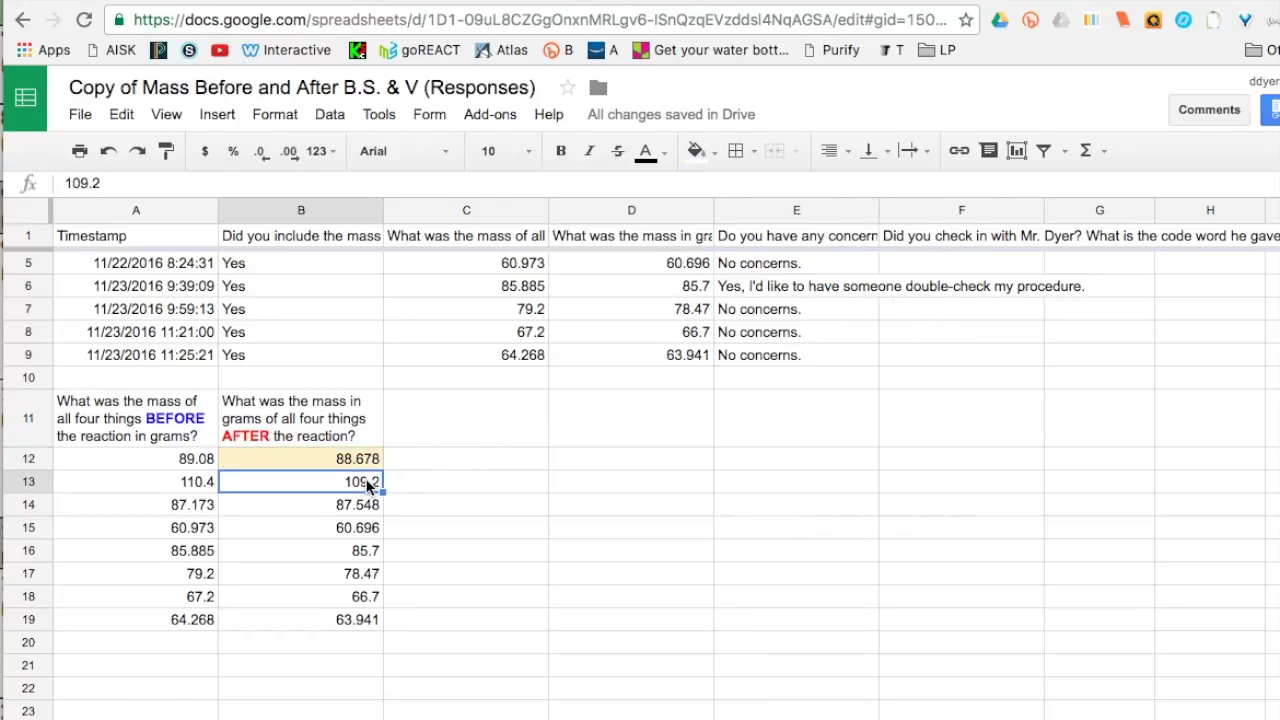
pyautogui.hotkey('ctrl', 'y')
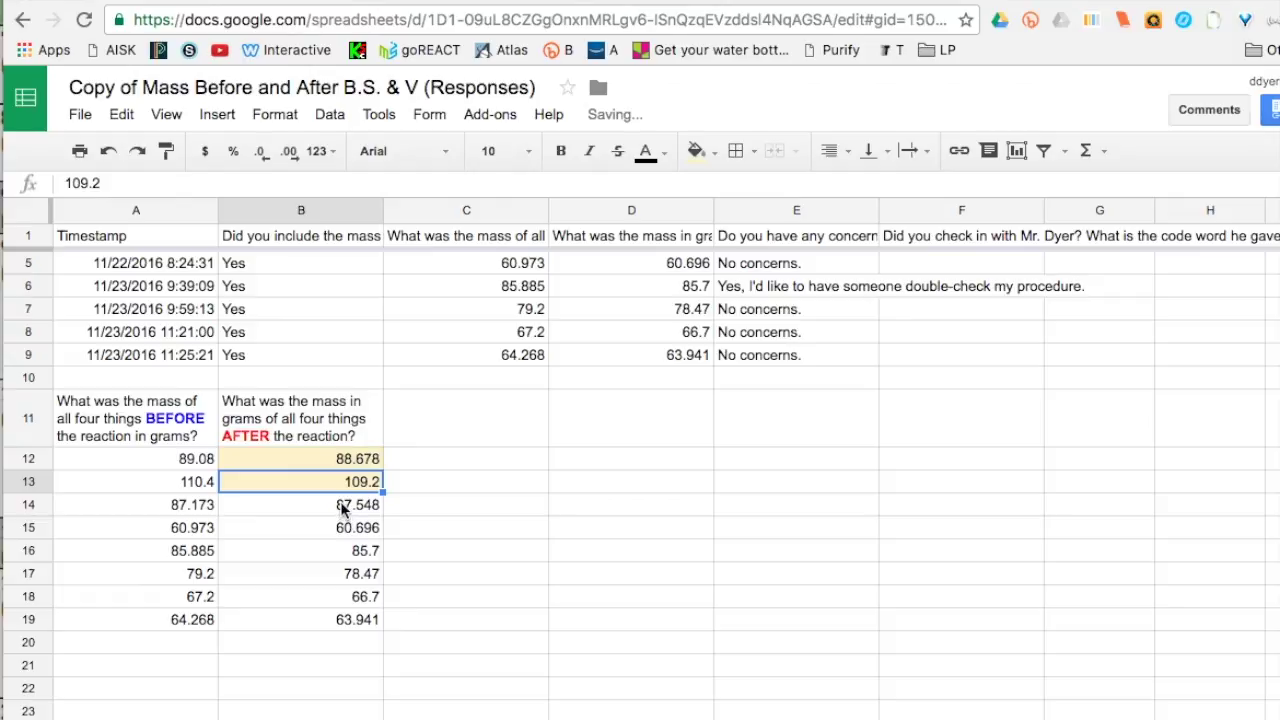
# Step: Shade 87.548 in B14 light green and 60.696 in B15 light yellow
pyautogui.click(342, 508)
pyautogui.click(713, 160)
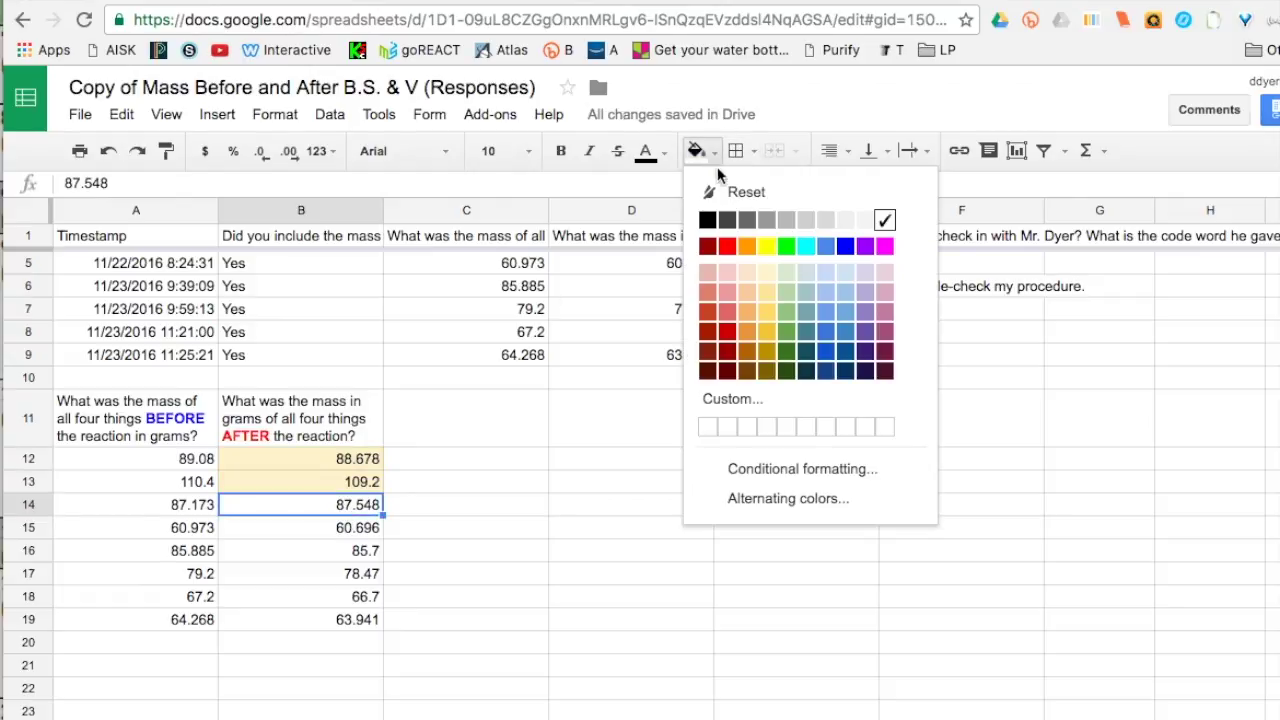
pyautogui.click(787, 274)
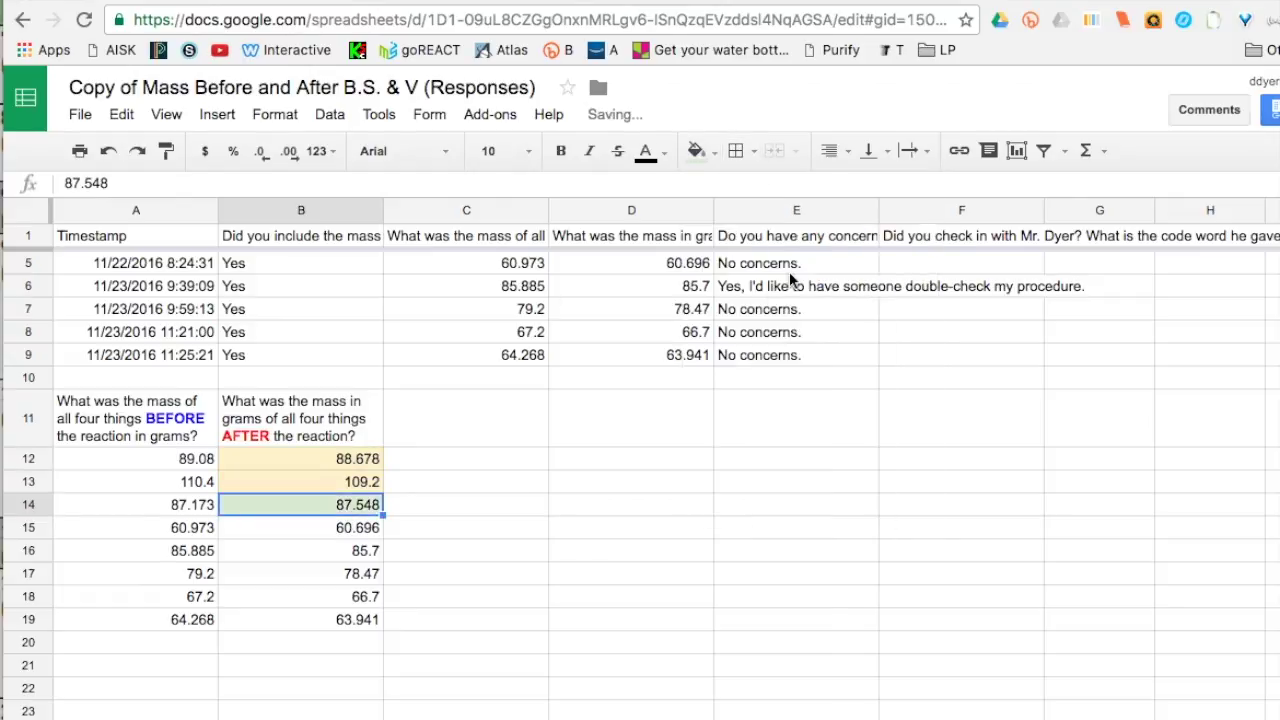
pyautogui.click(358, 526)
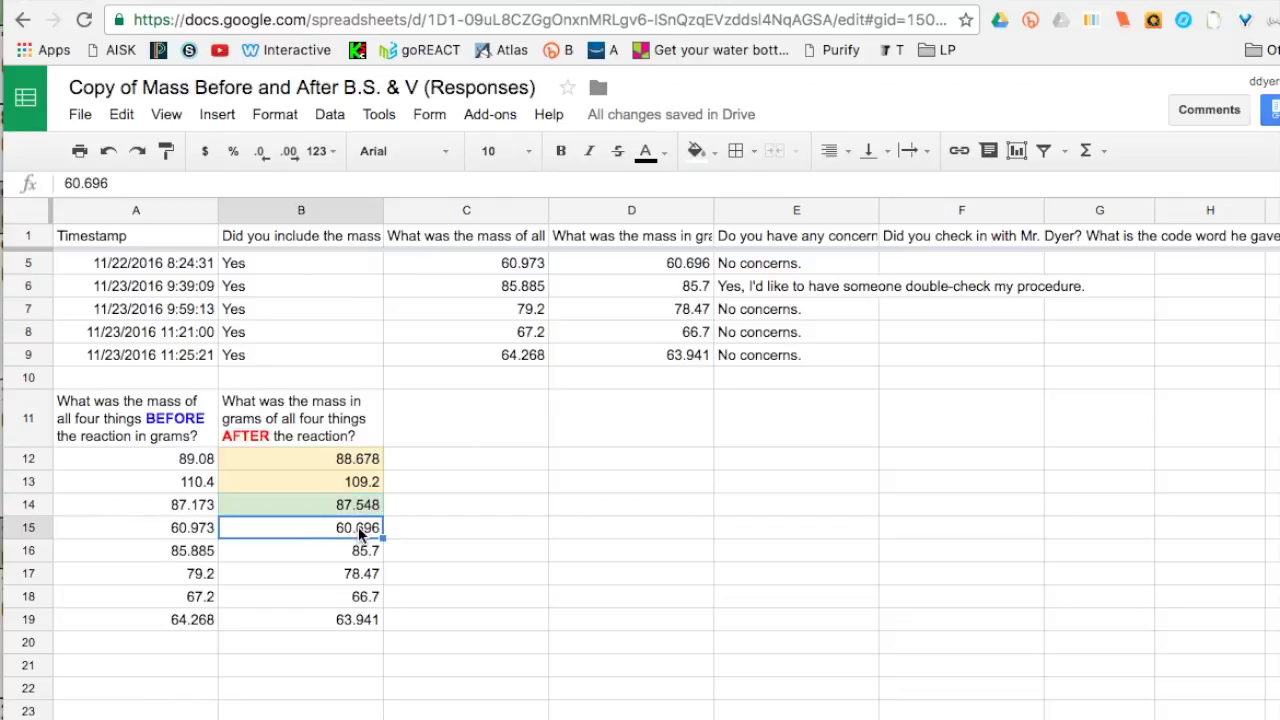
pyautogui.click(700, 152)
pyautogui.click(767, 276)
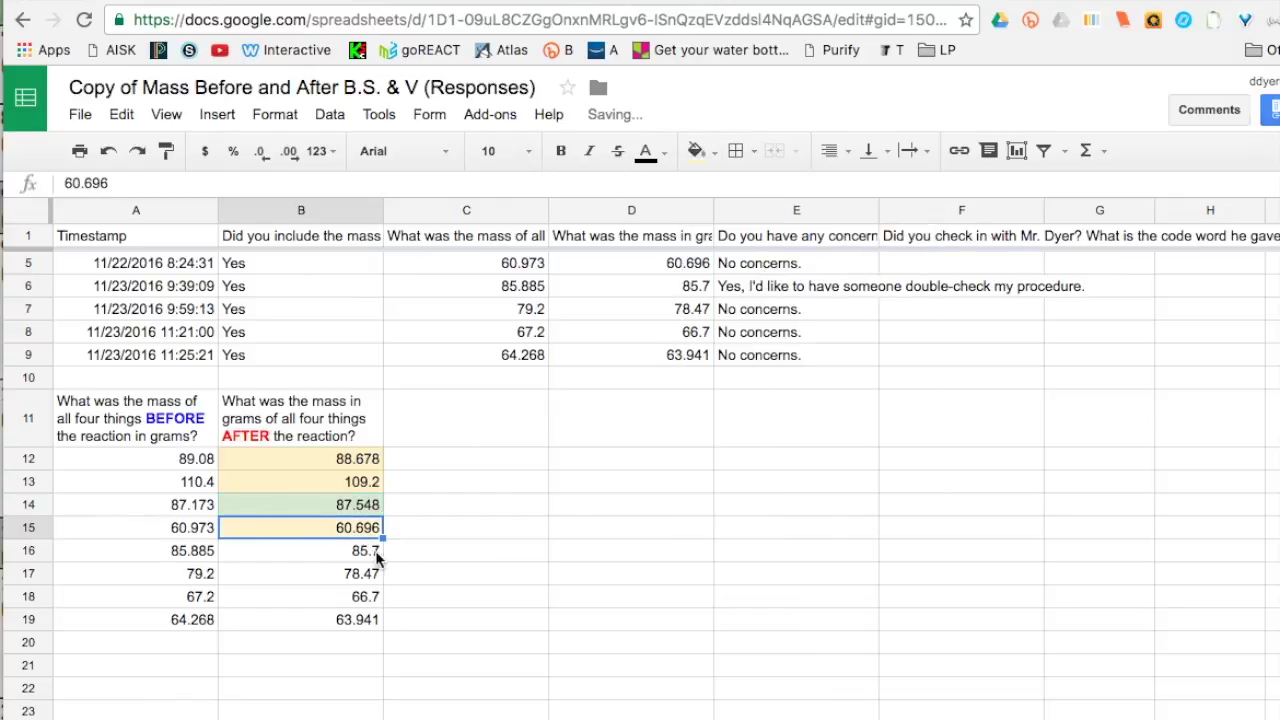
pyautogui.click(380, 550)
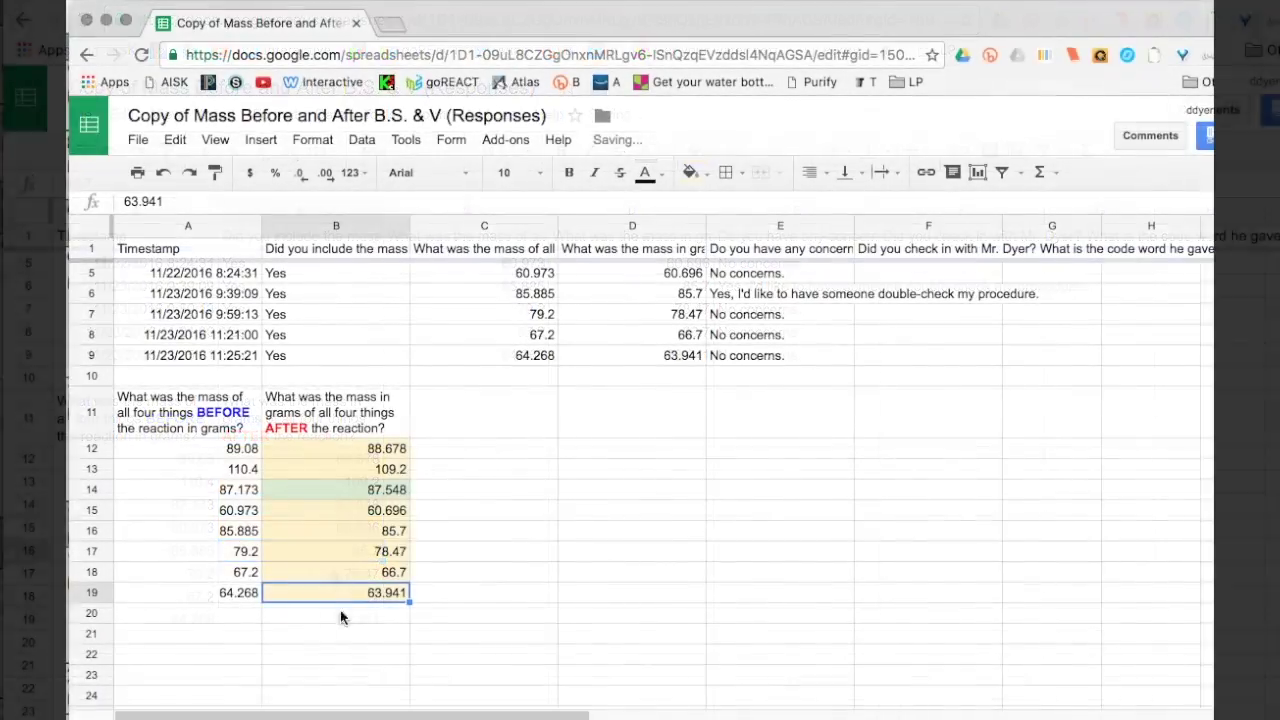
# Step: Enter the heading 'without beaker and balloon' in C11
pyautogui.click(517, 432)
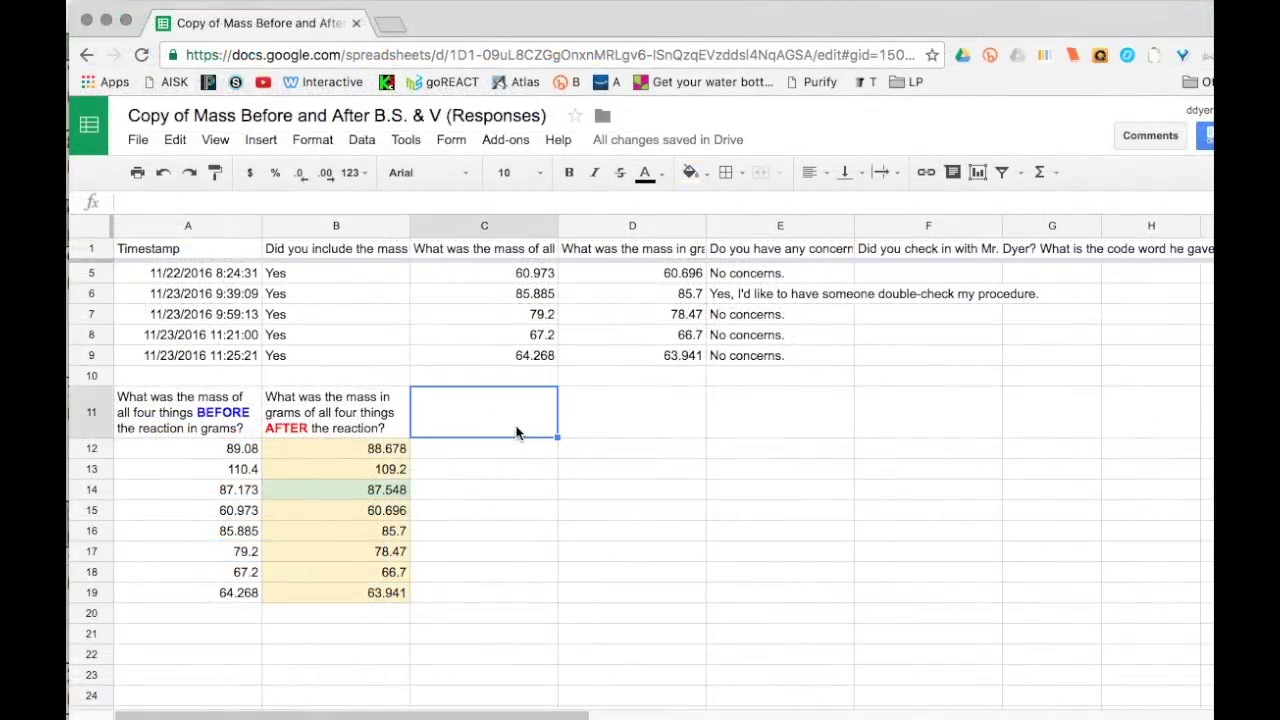
pyautogui.write('without')
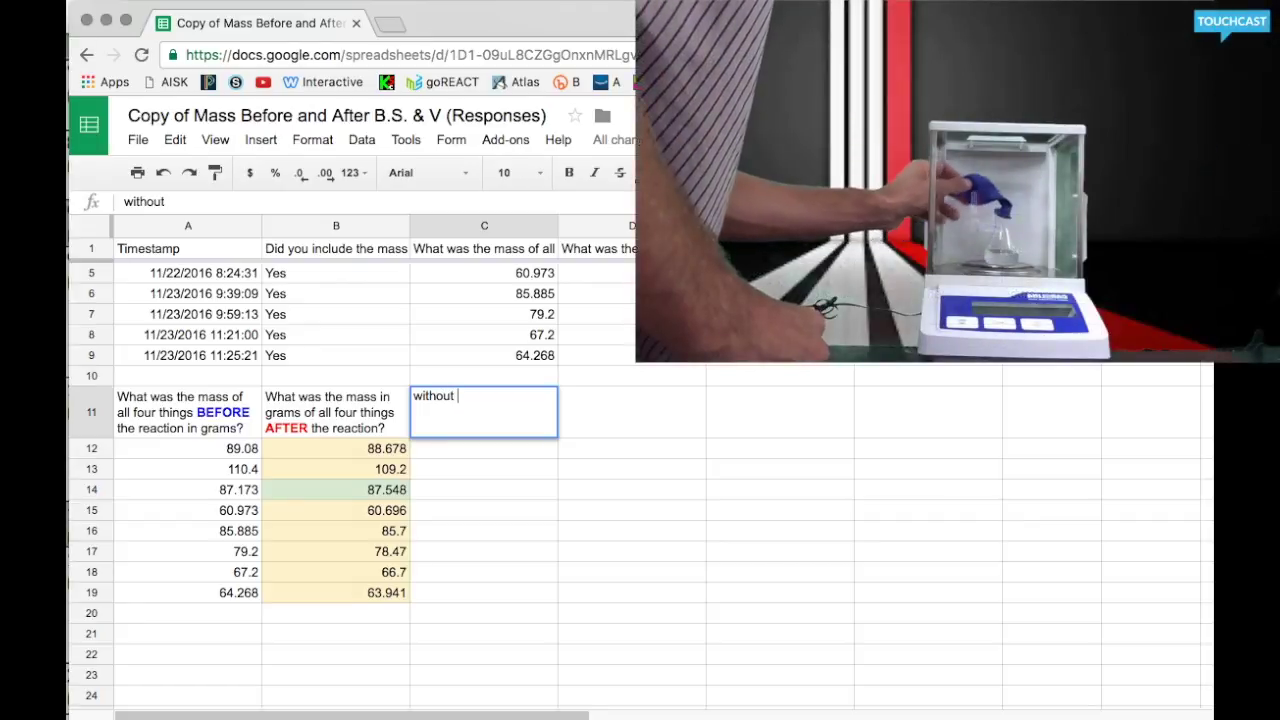
pyautogui.write(' b')
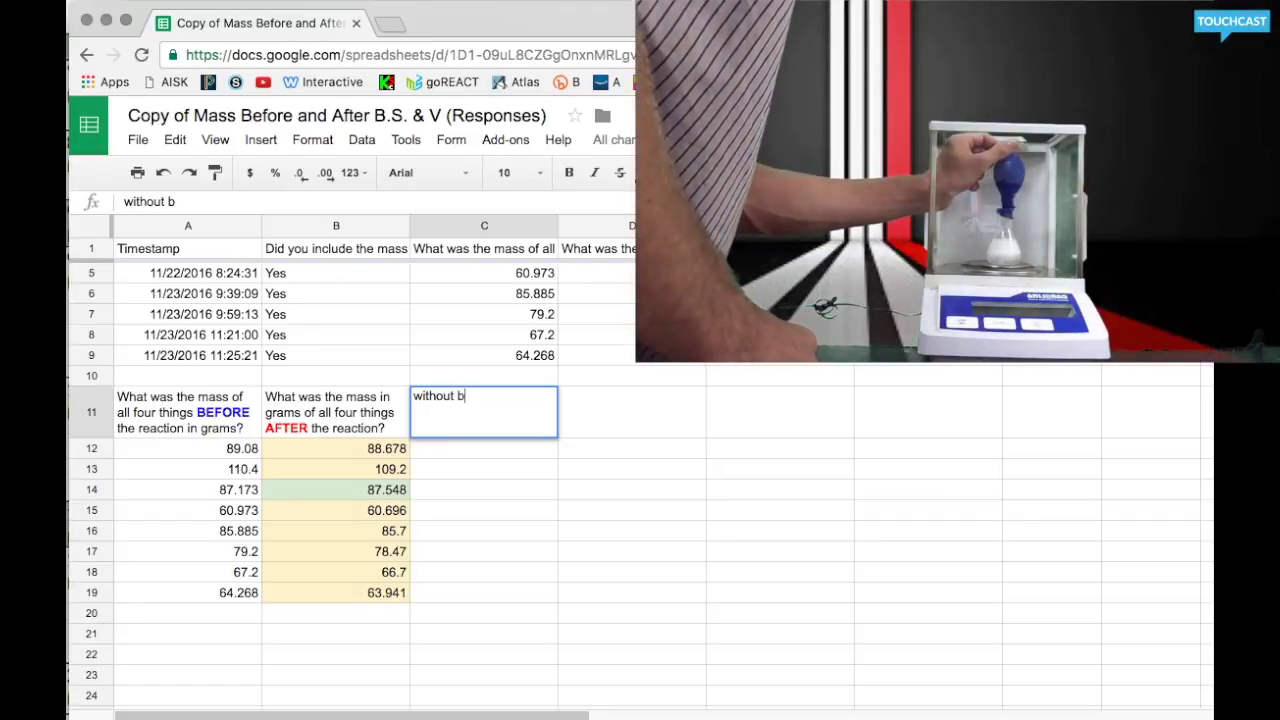
pyautogui.write('eaker')
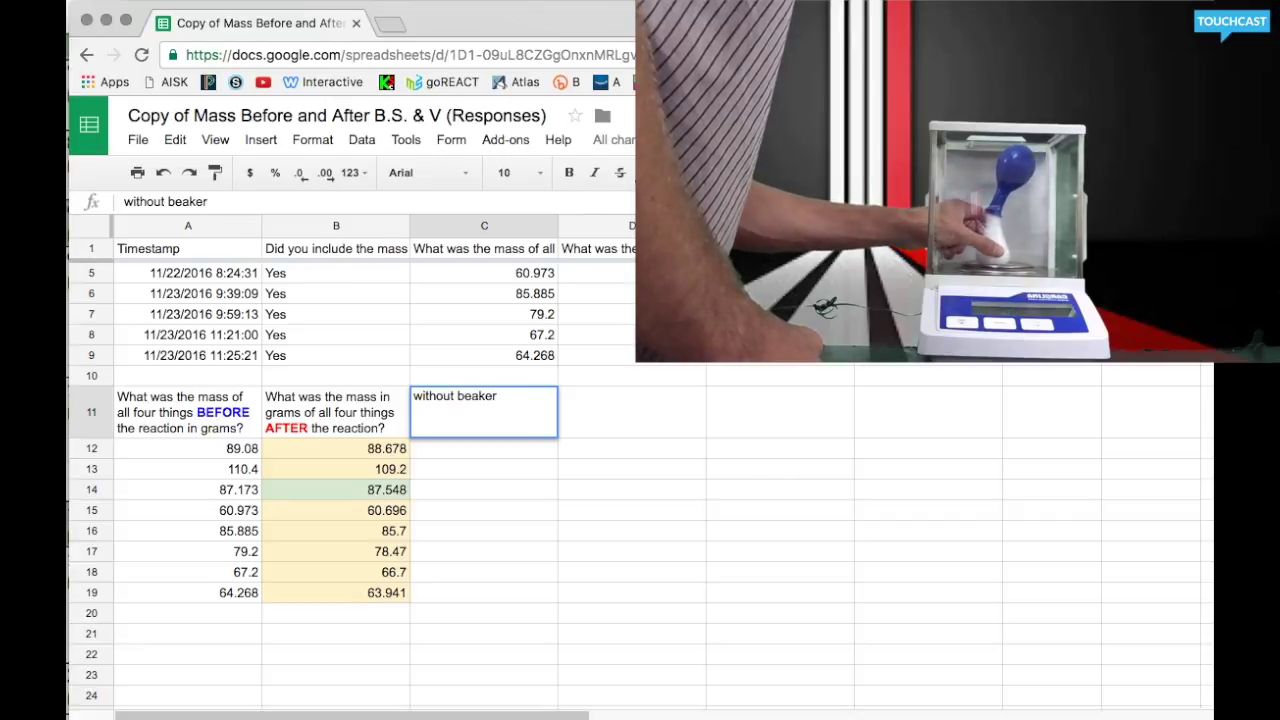
pyautogui.write(' and balloon')
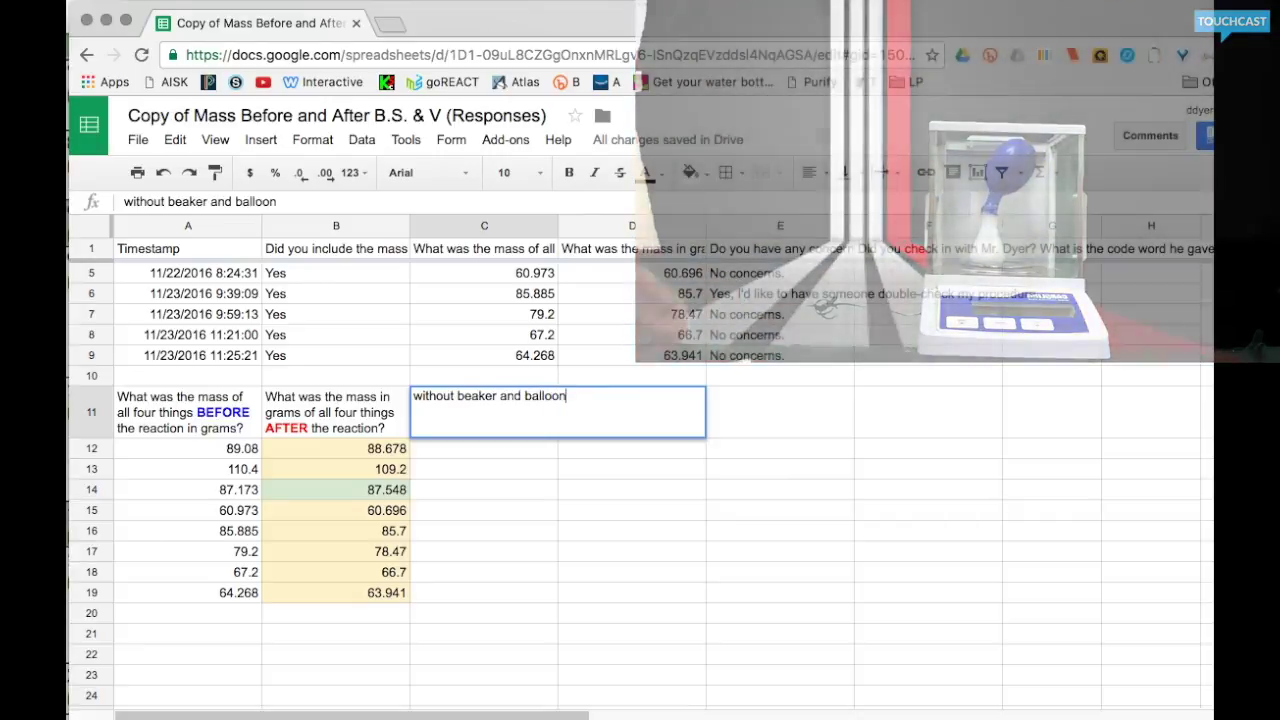
pyautogui.press('Return')
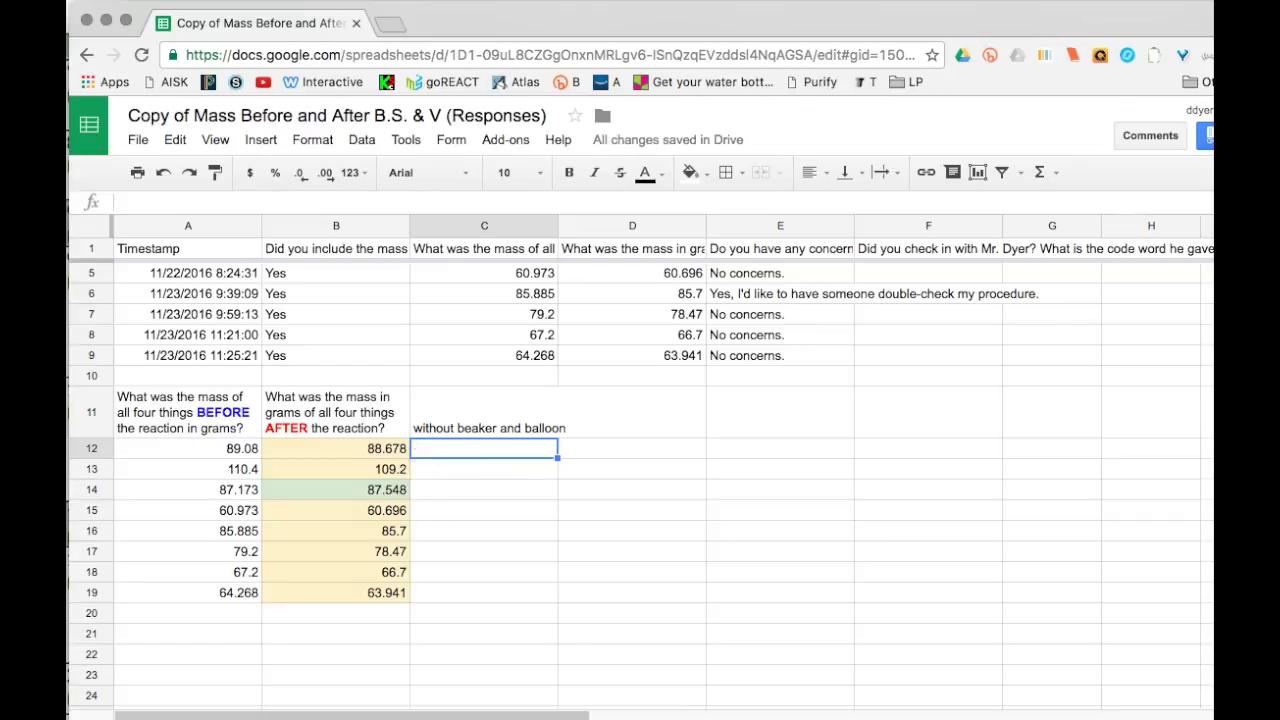
pyautogui.write('=')
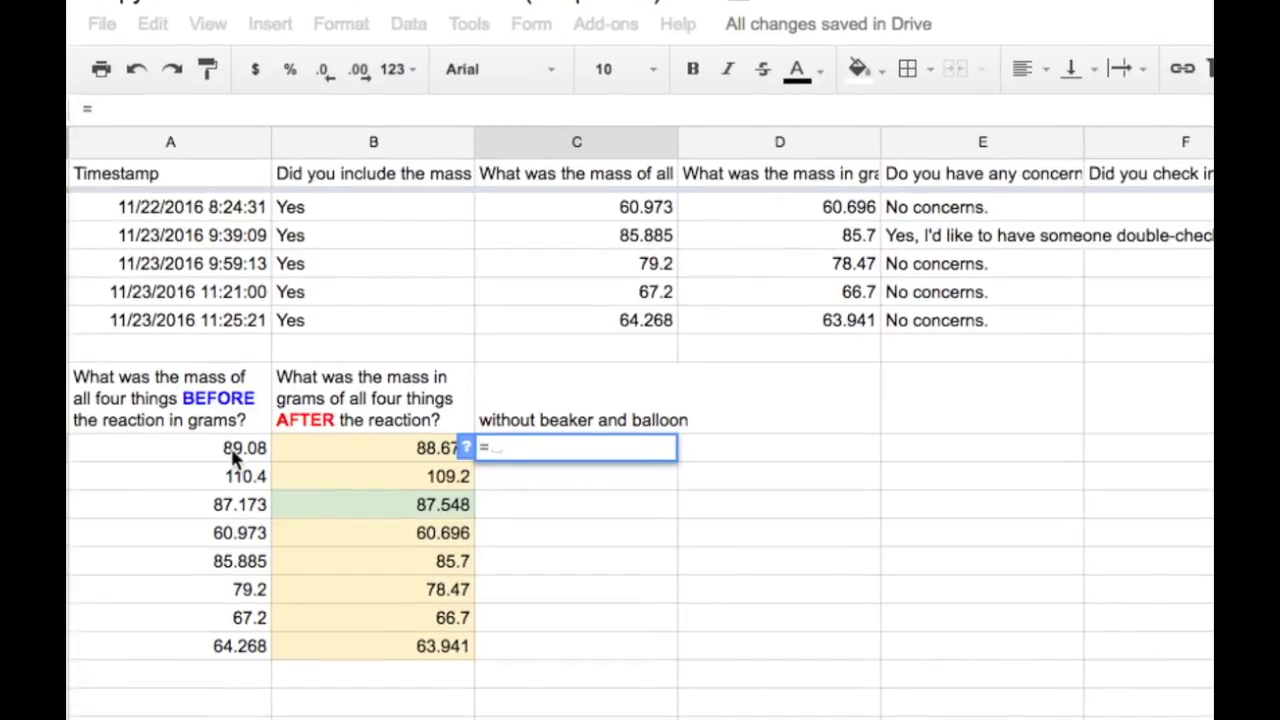
# Step: Enter =A12-38 in C12 to get the adjusted before mass 51.08
pyautogui.click(233, 449)
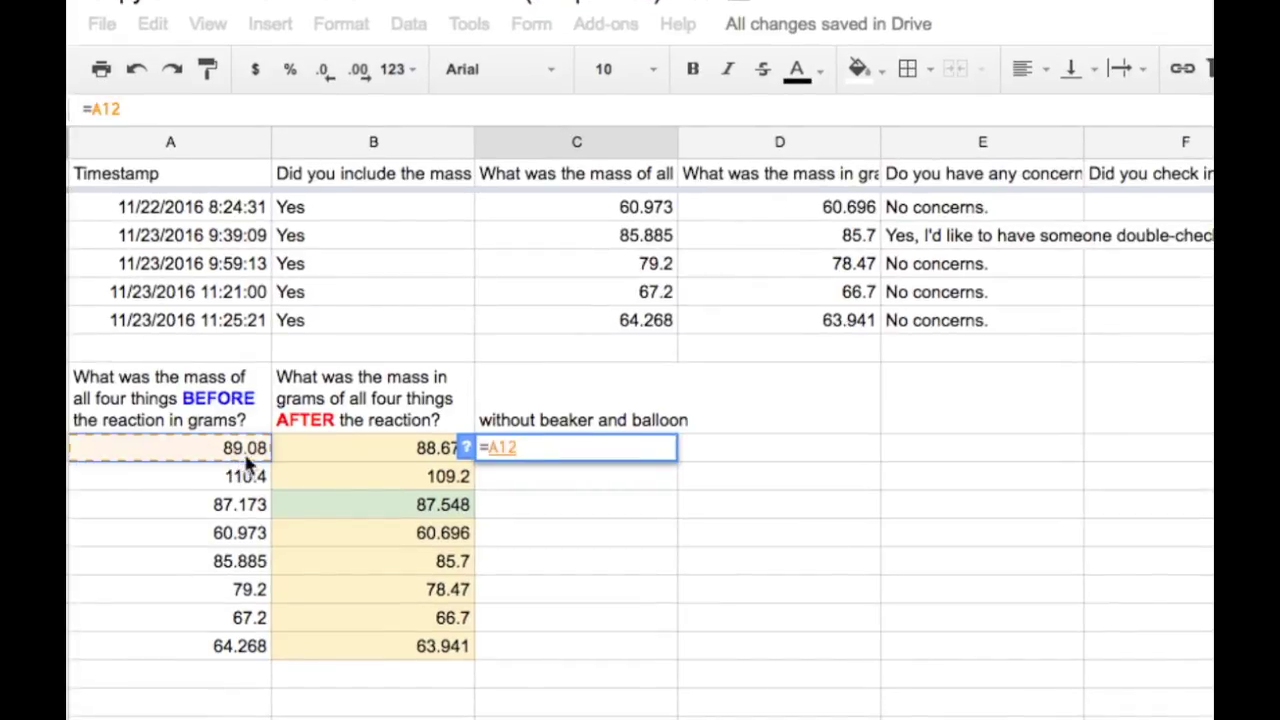
pyautogui.write('-')
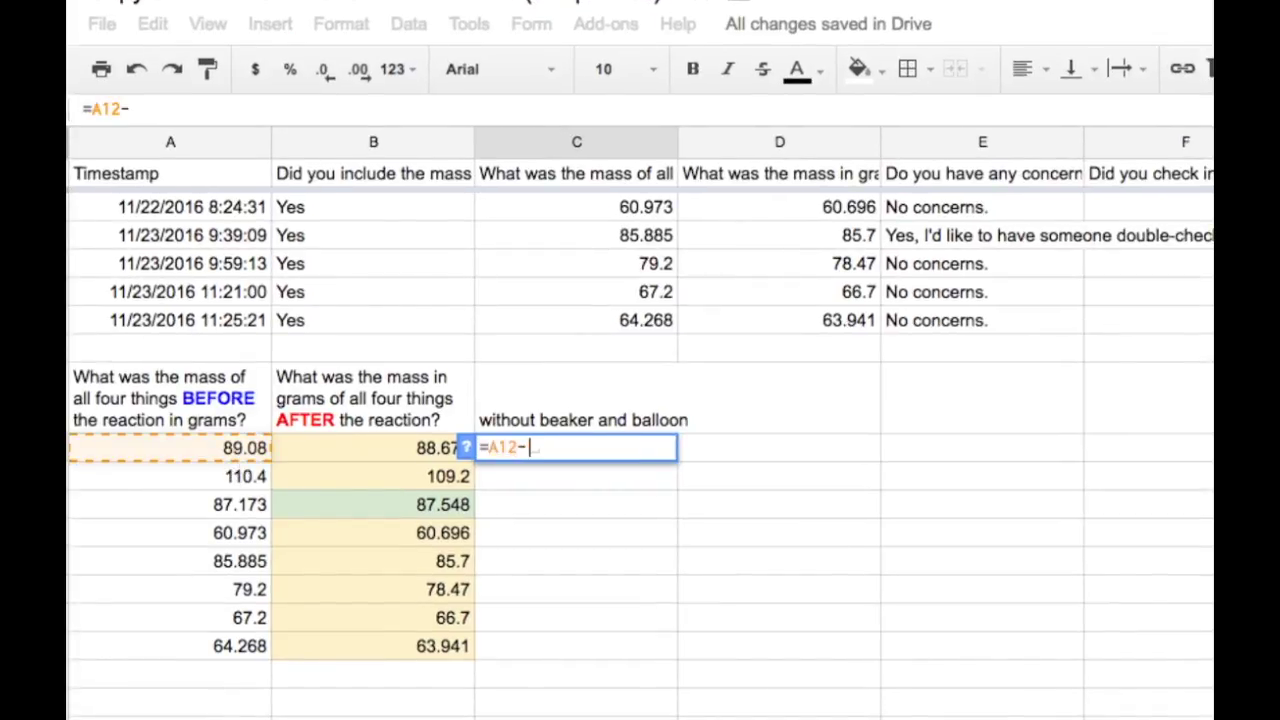
pyautogui.write('38')
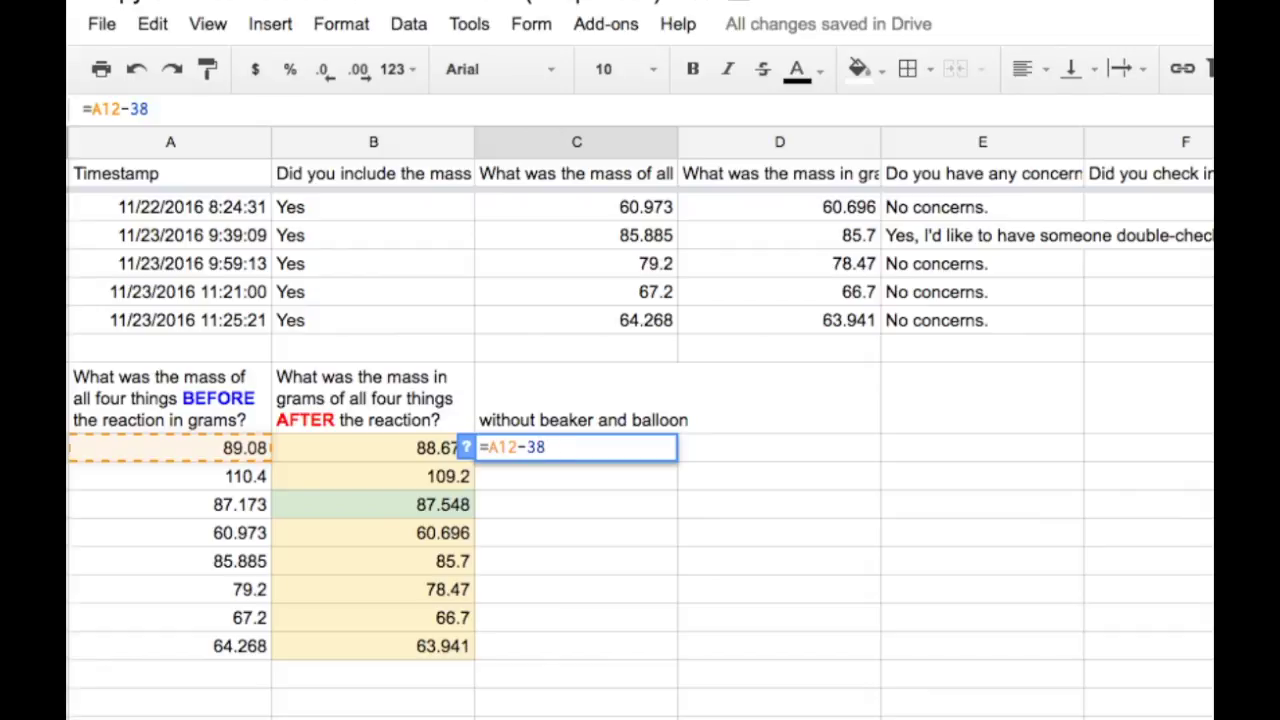
pyautogui.press('Return')
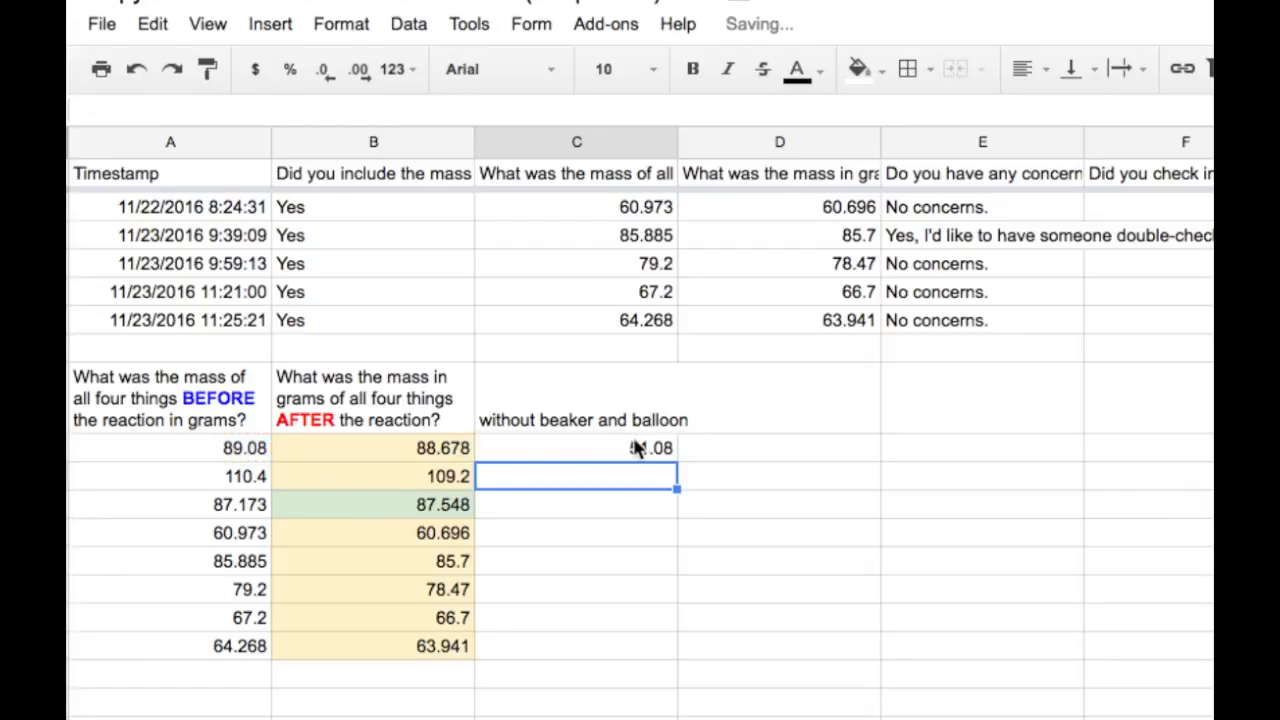
pyautogui.click(660, 458)
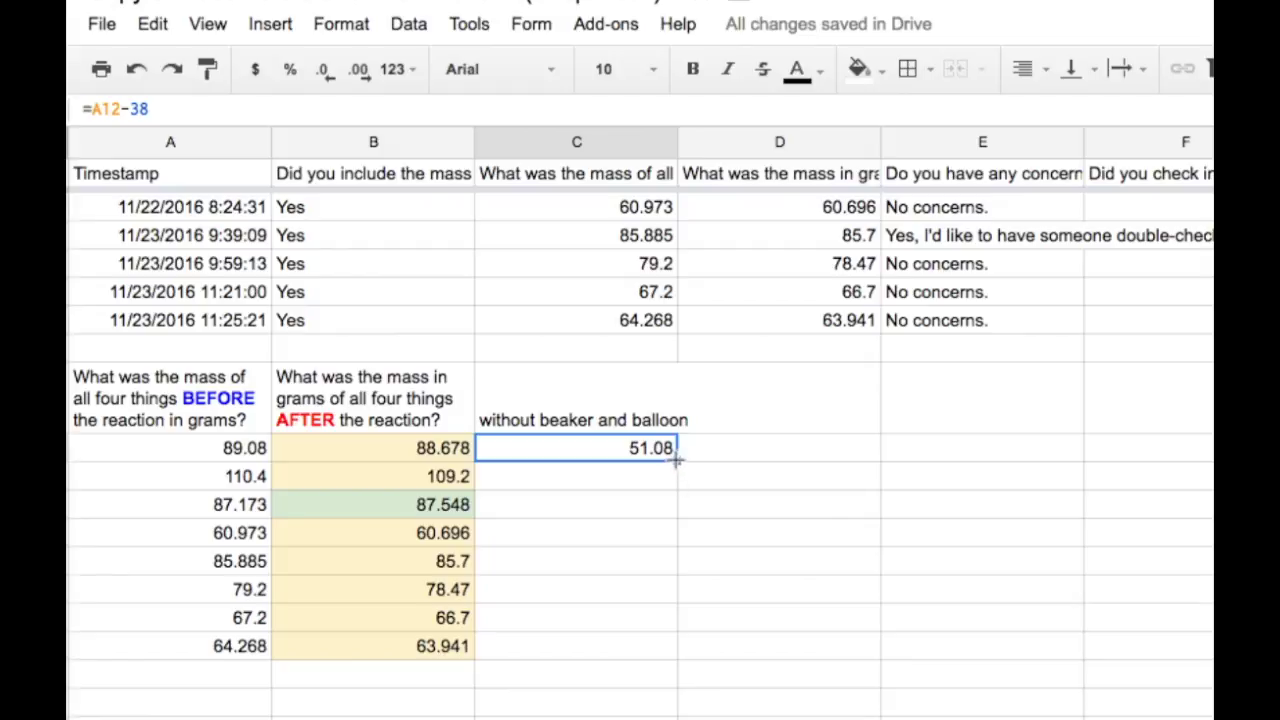
# Step: Fill the minus-38 formula down to row 19 and across into column D, then verify
pyautogui.moveTo(676, 458); pyautogui.dragTo(672, 648)
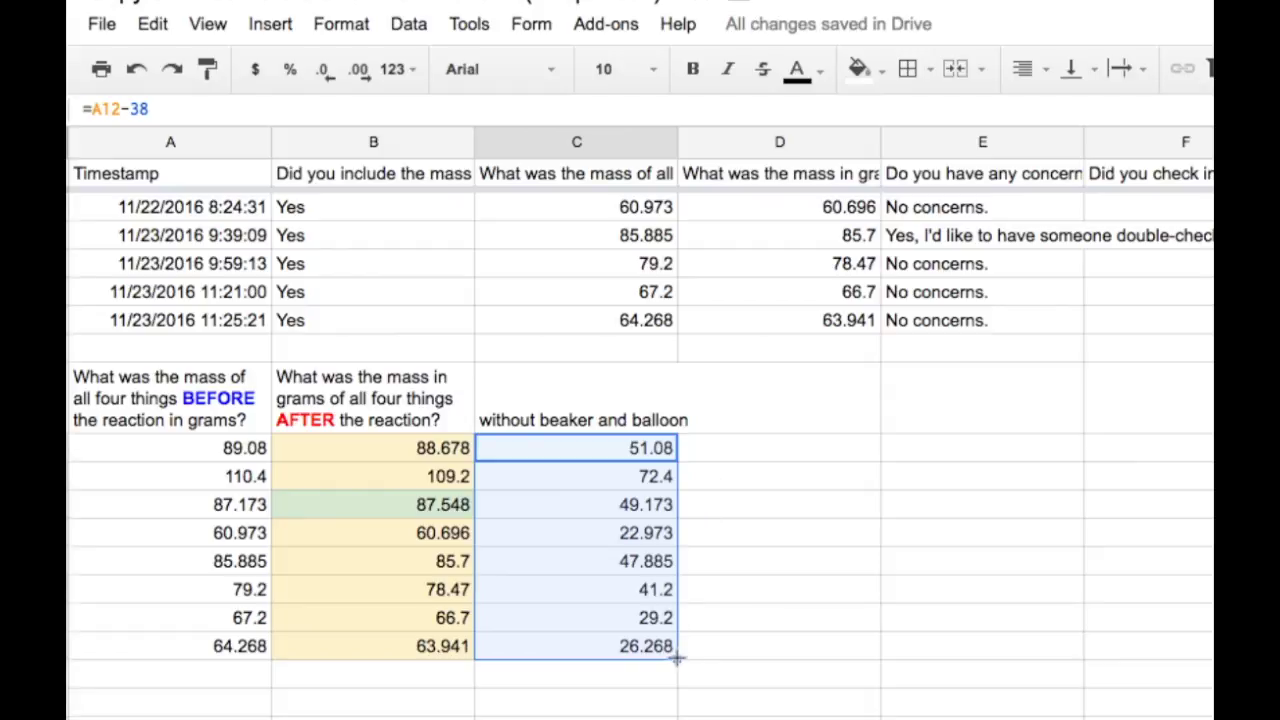
pyautogui.moveTo(679, 658); pyautogui.dragTo(800, 657)
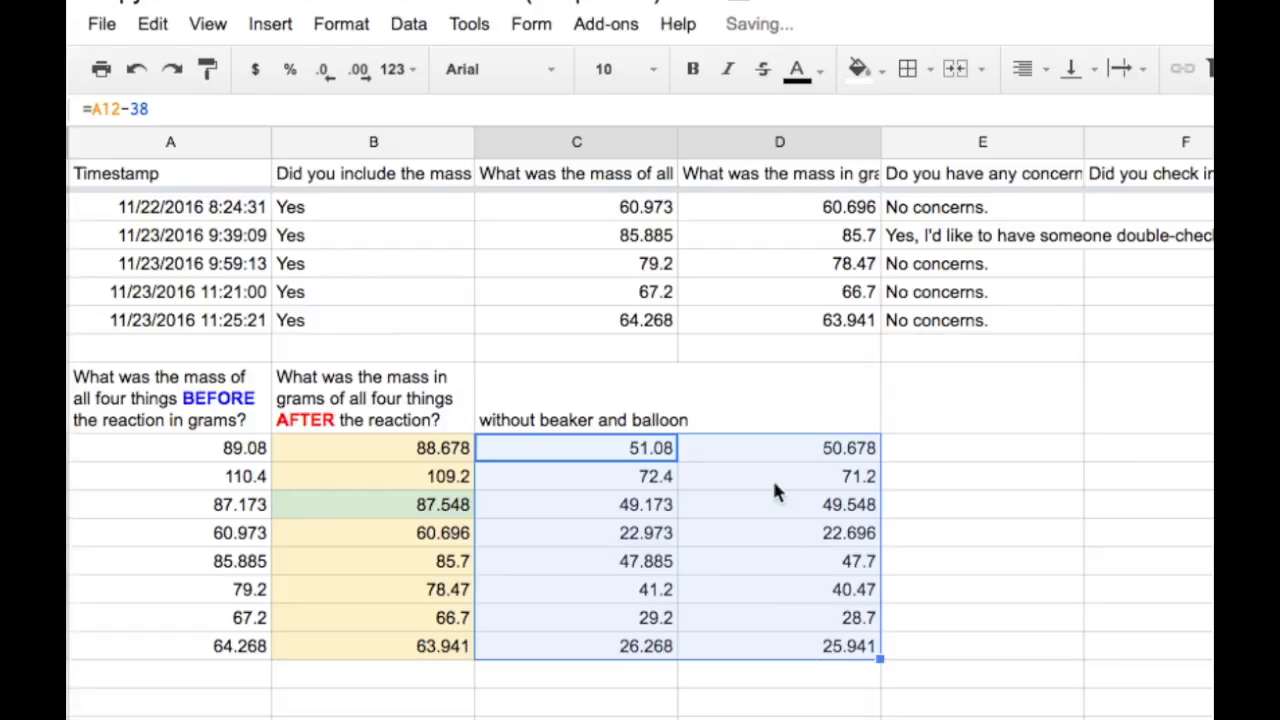
pyautogui.click(764, 452)
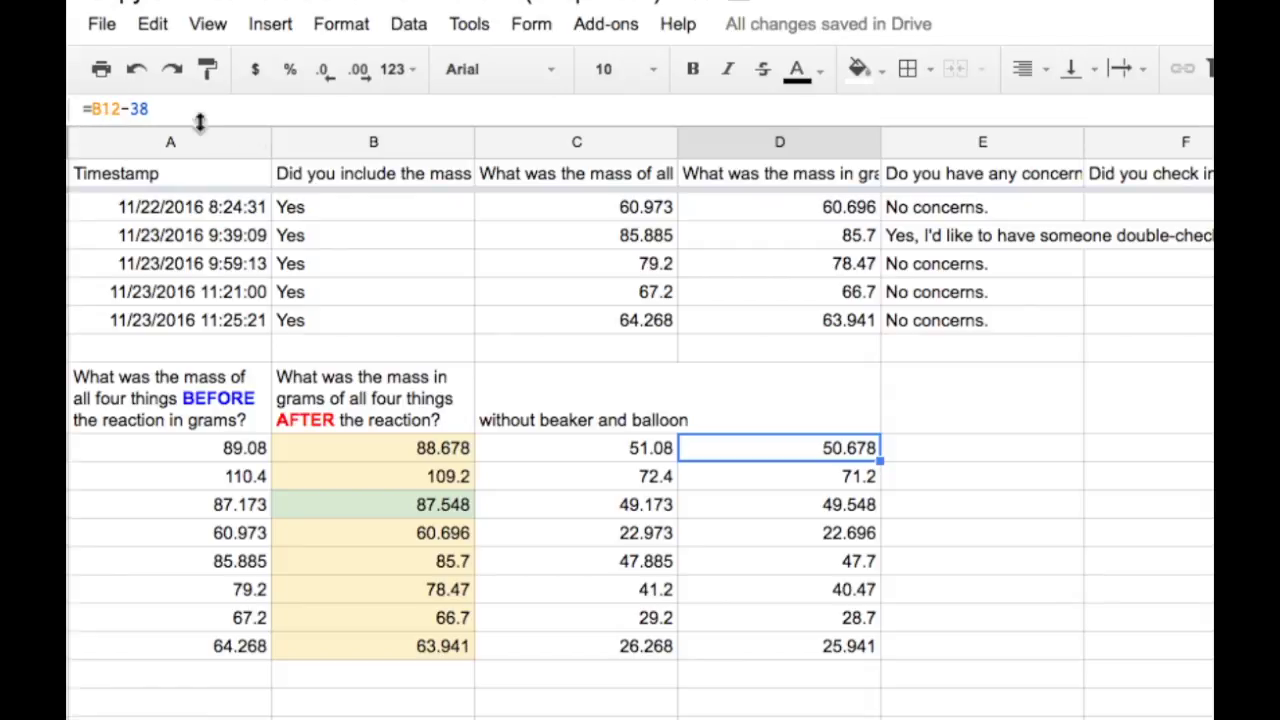
pyautogui.click(770, 503)
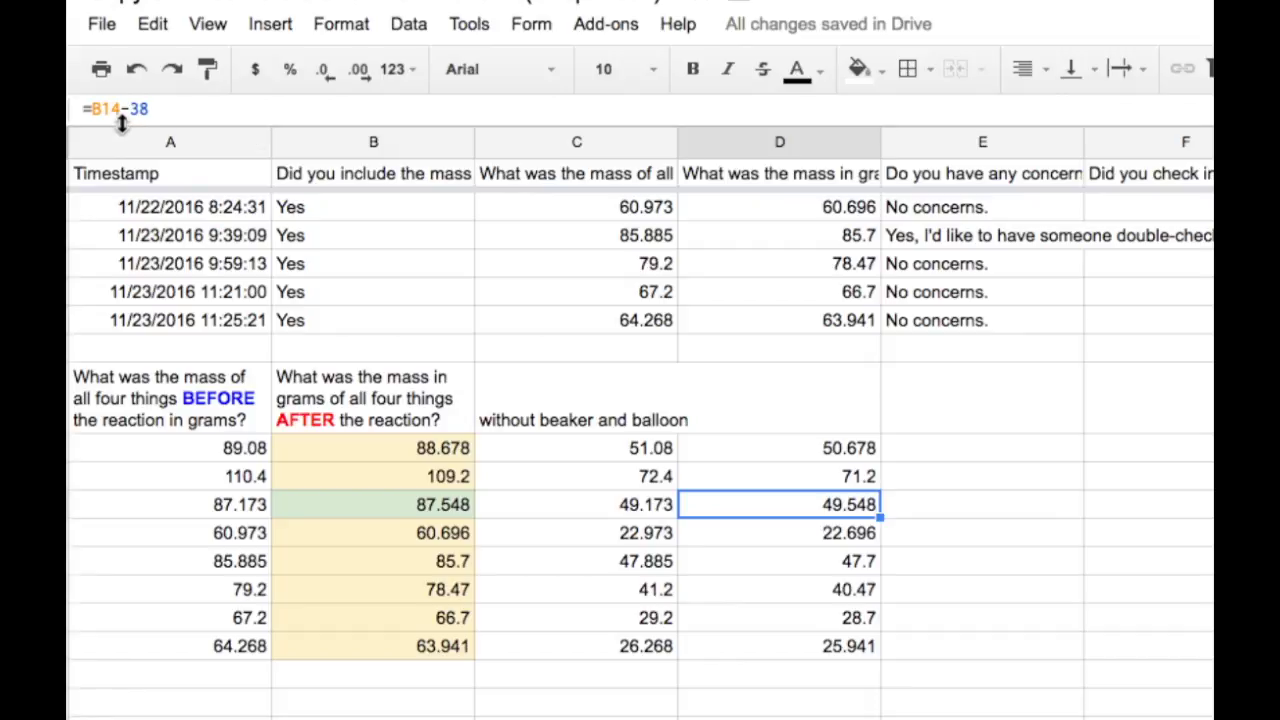
pyautogui.click(593, 618)
pyautogui.scroll(-3, 590, 640)
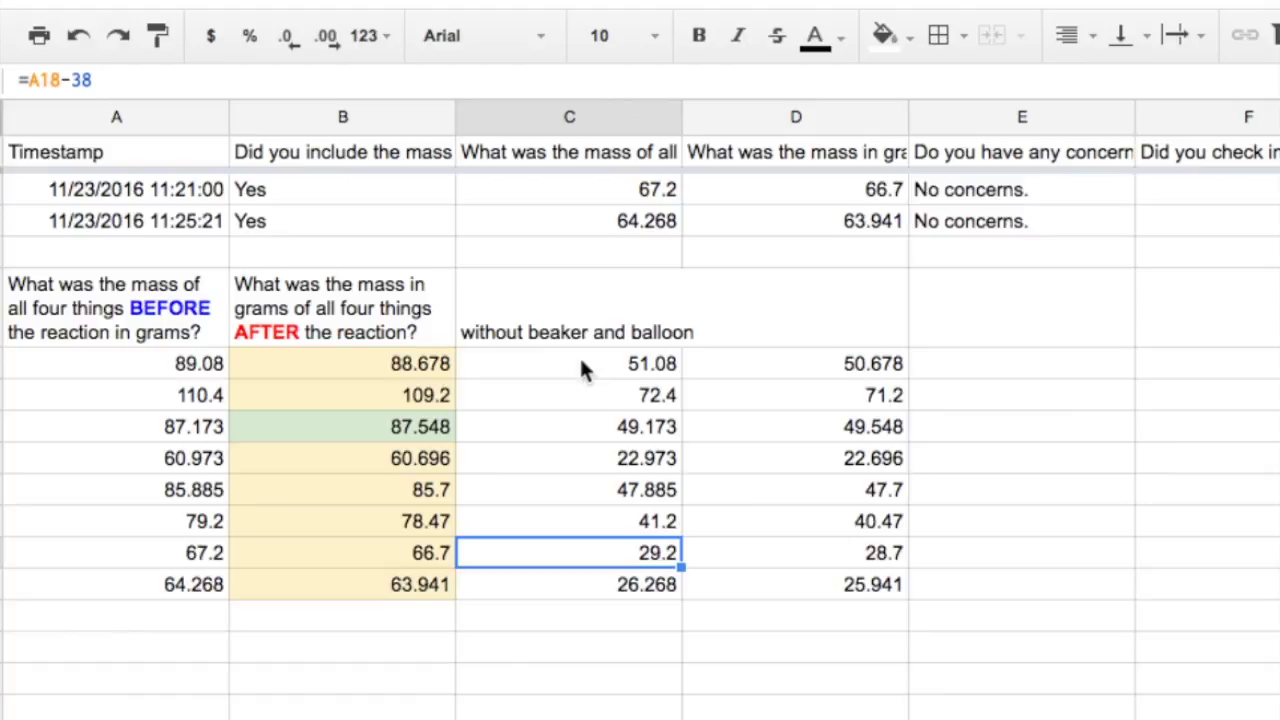
pyautogui.moveTo(582, 365); pyautogui.dragTo(583, 590)
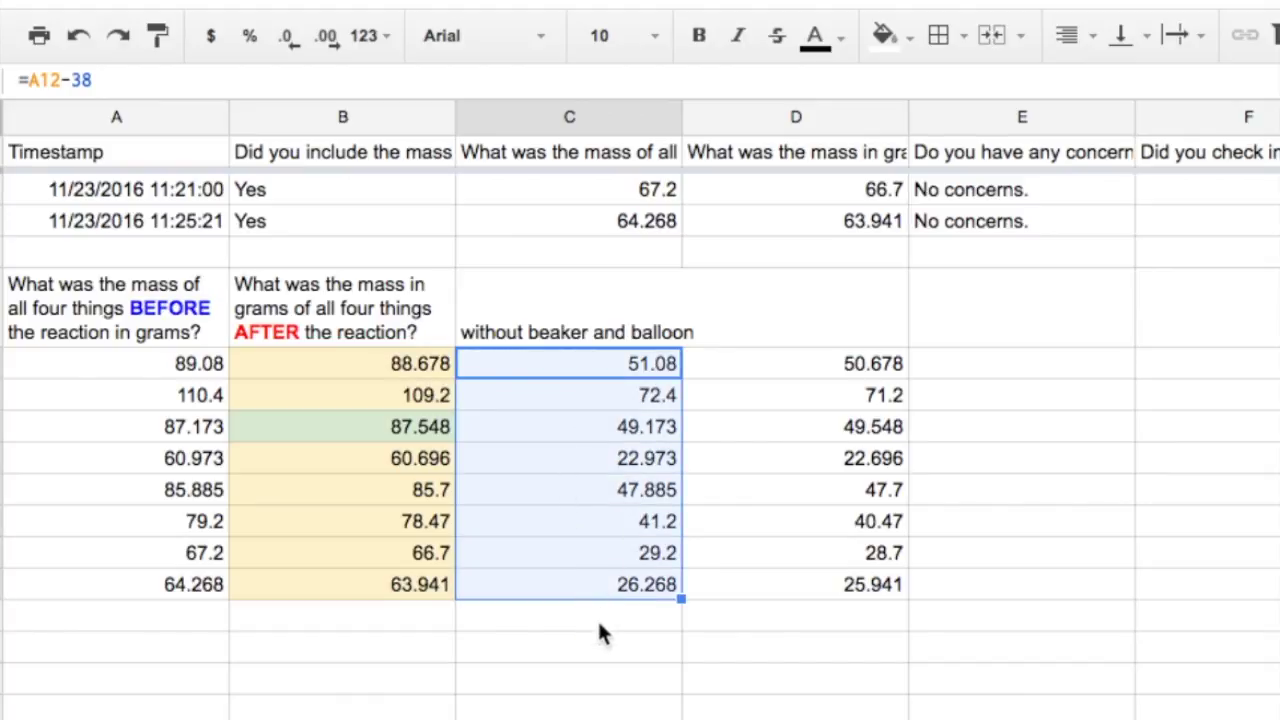
pyautogui.click(605, 619)
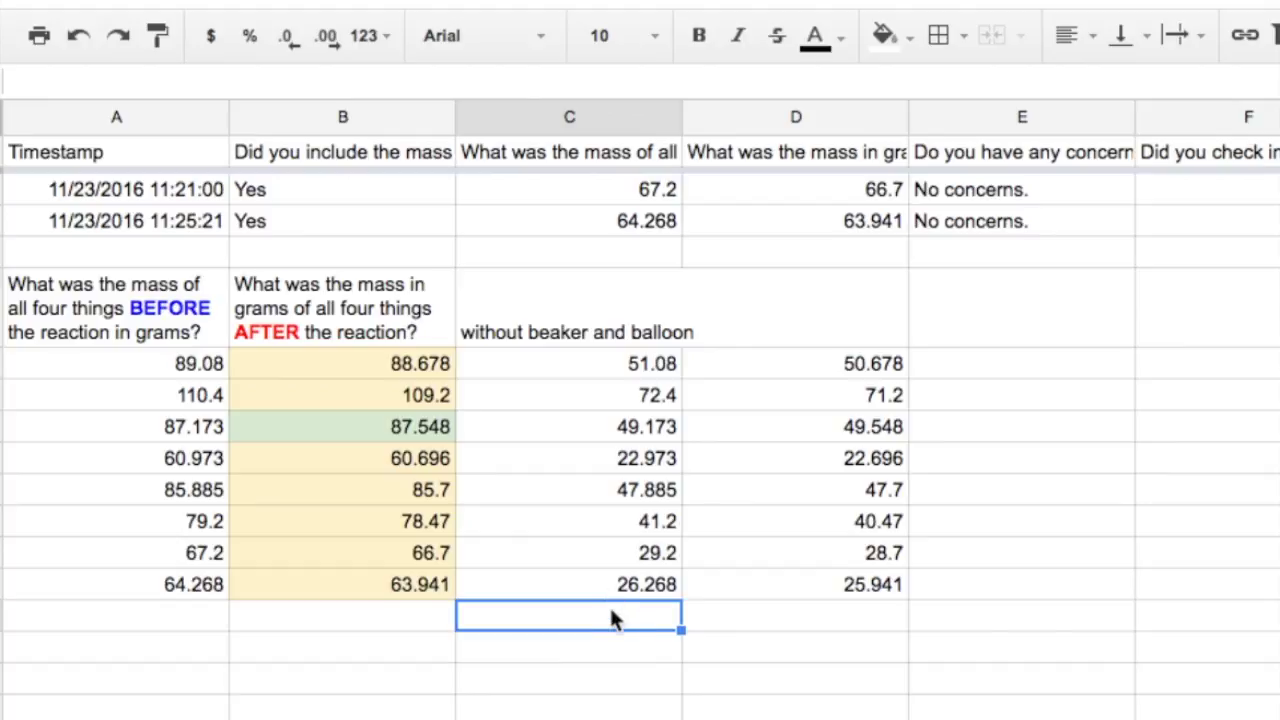
# Step: Total column C in C20 with =SUM(C12:C19), giving 340.179
pyautogui.write('=sum')
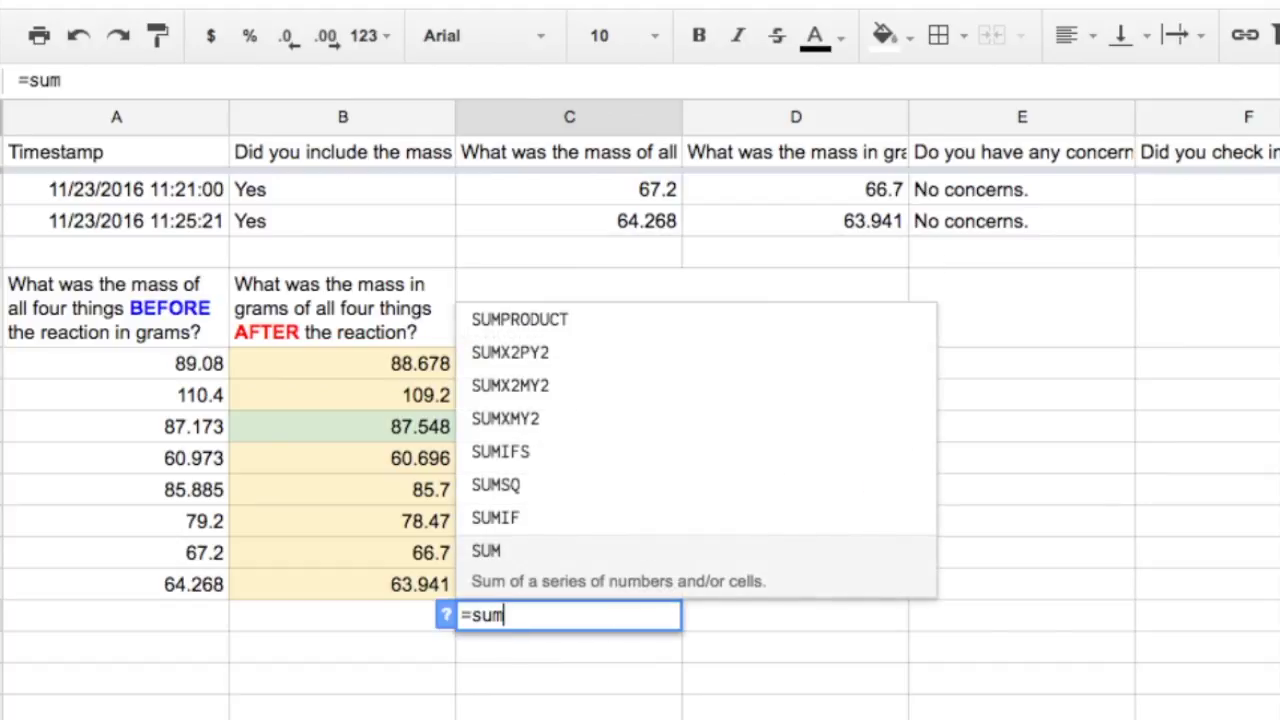
pyautogui.click(505, 560)
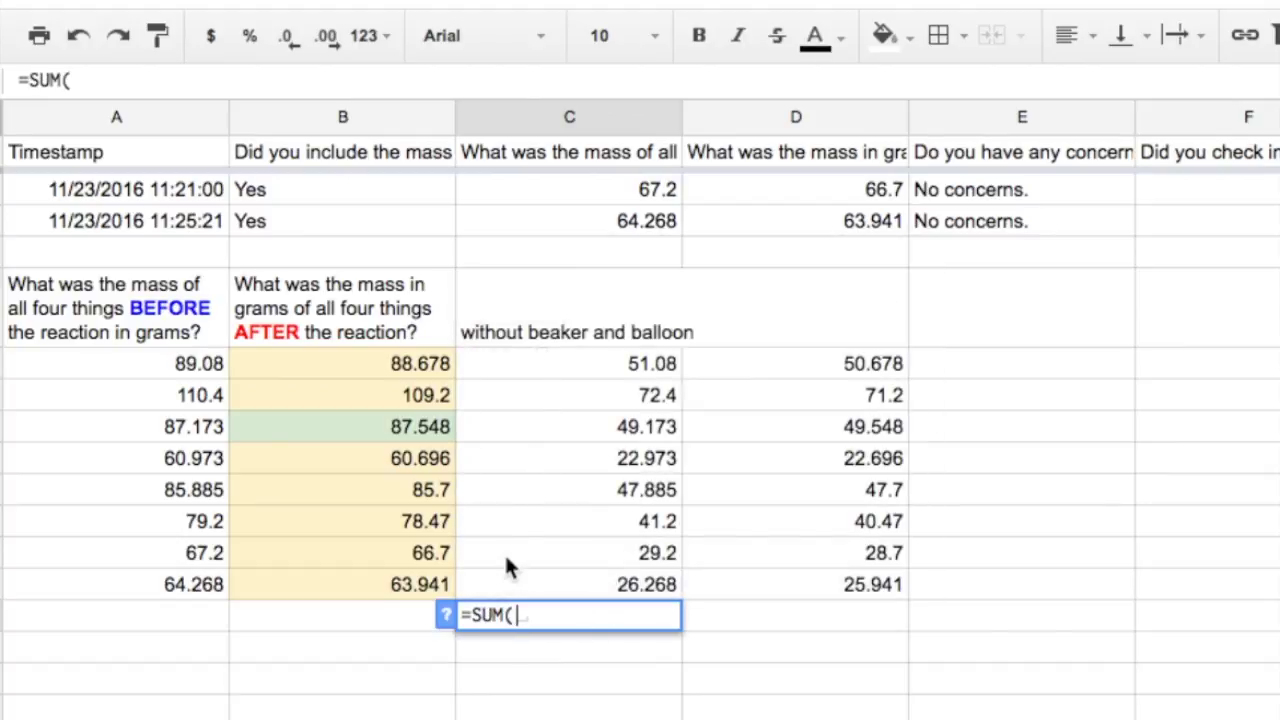
pyautogui.moveTo(622, 368); pyautogui.dragTo(625, 577)
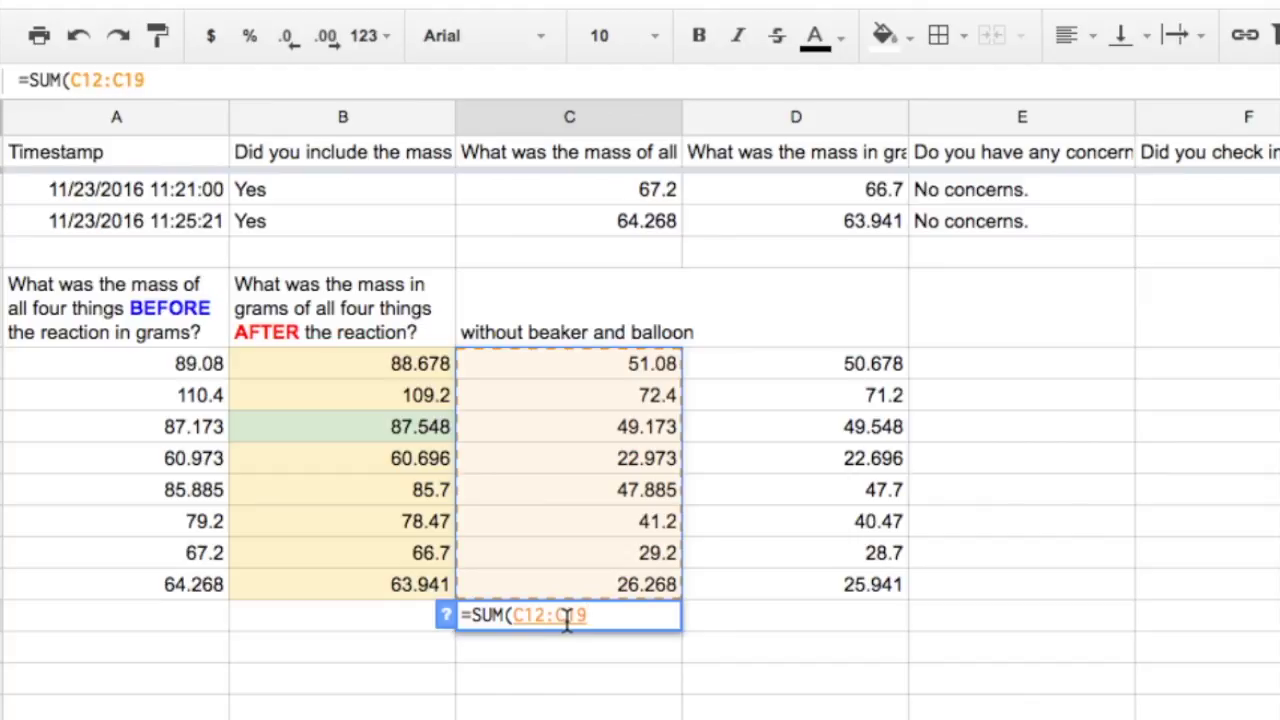
pyautogui.press('Return')
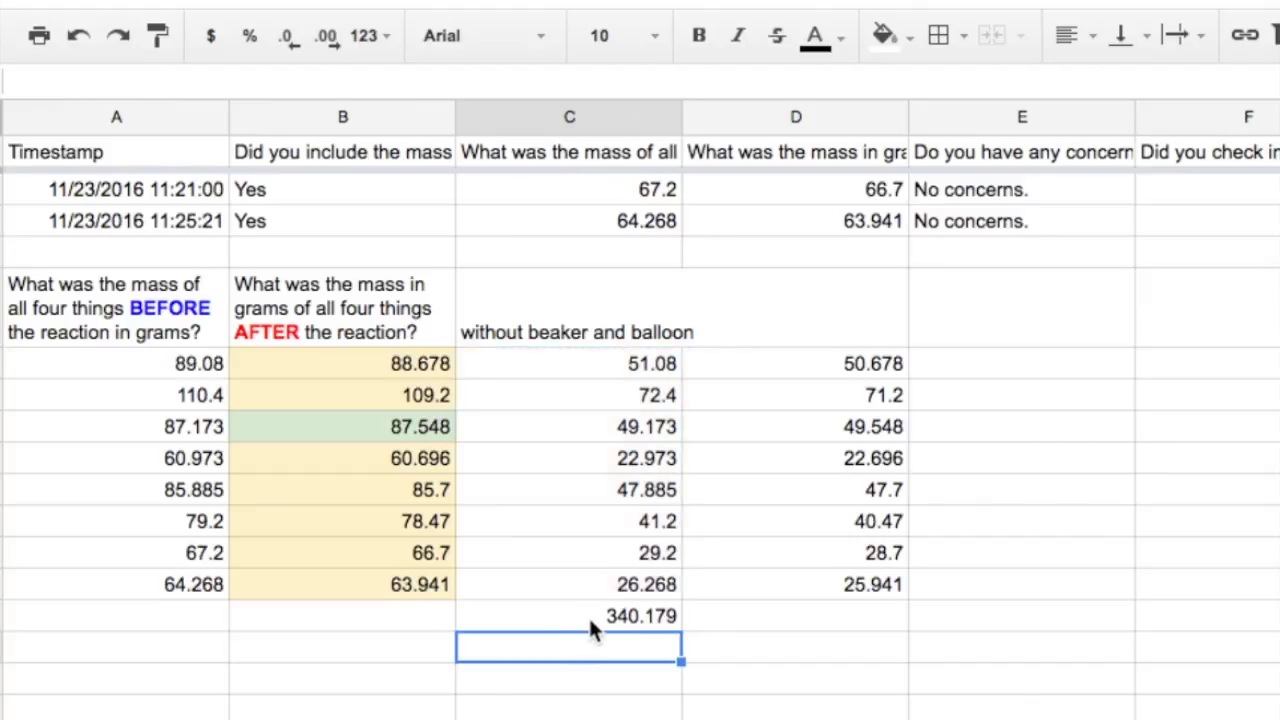
# Step: Label E20 'Total' and copy the sum into D20, giving 336.933
pyautogui.click(940, 618)
pyautogui.write('Total')
pyautogui.press('Return')
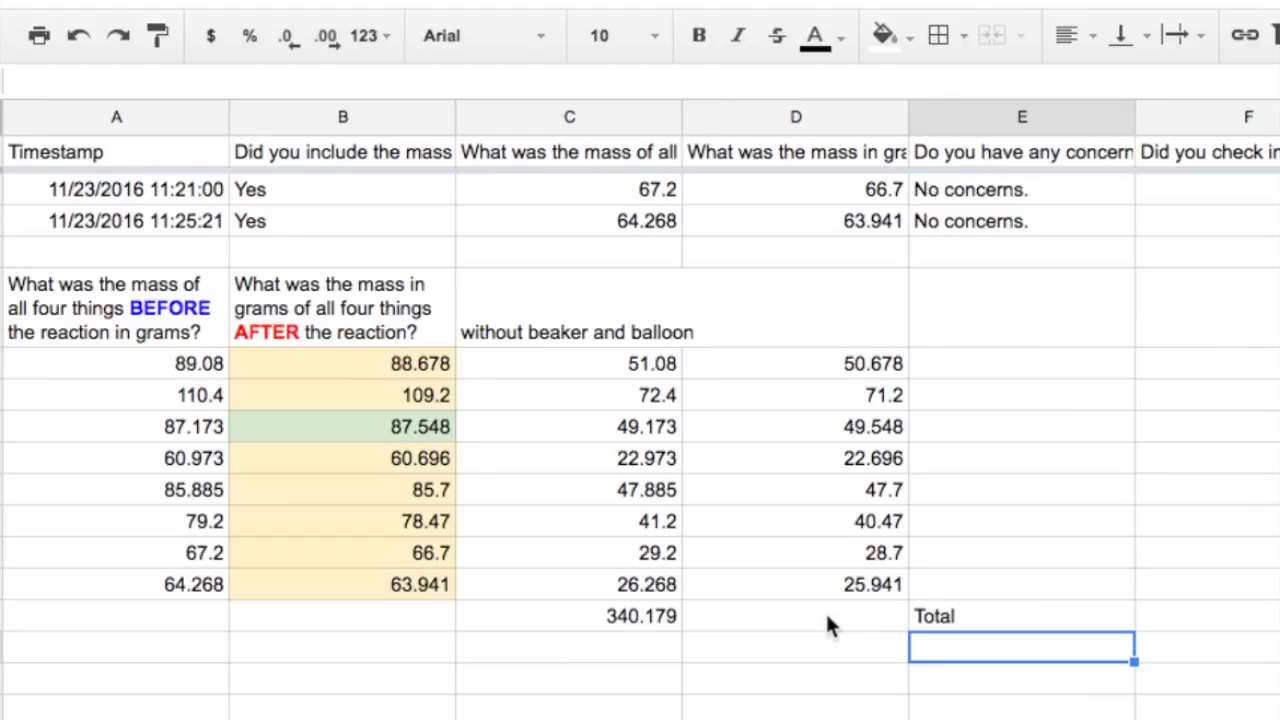
pyautogui.click(662, 618)
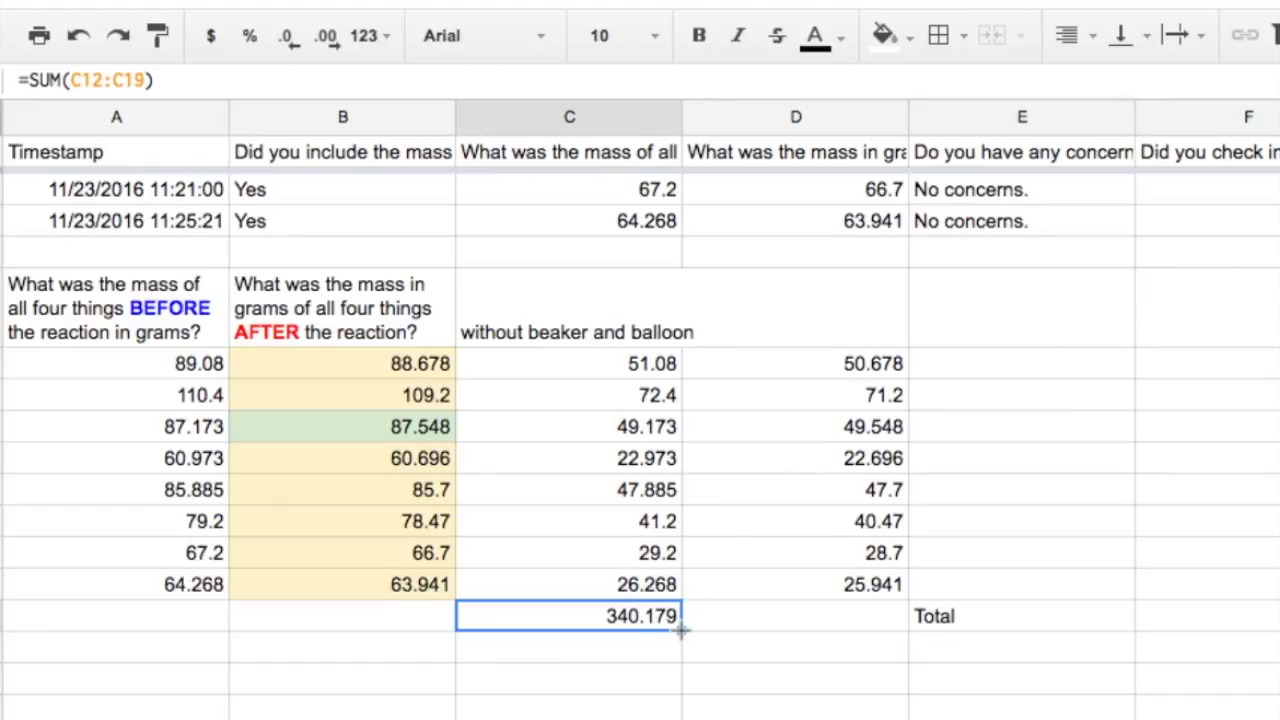
pyautogui.moveTo(680, 628); pyautogui.dragTo(826, 625)
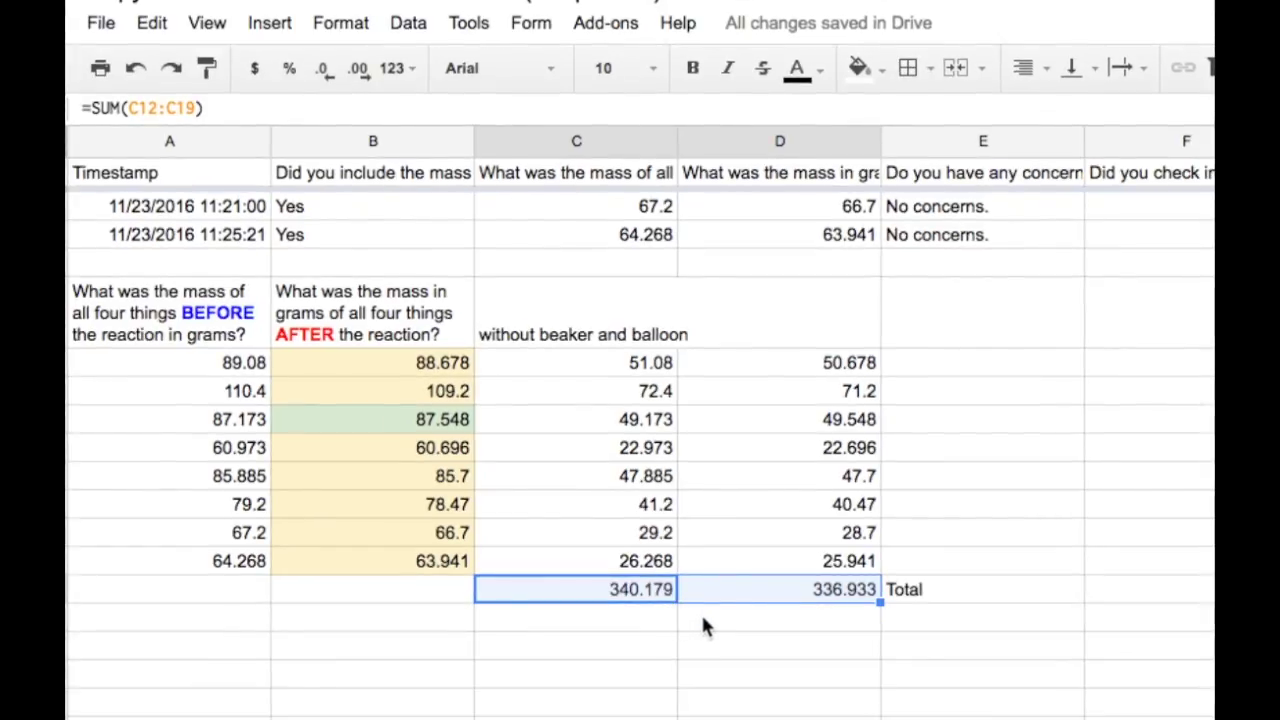
# Step: Enter =(C20-D20)/C20 in D21, giving the relative change 0.009542035223
pyautogui.click(703, 625)
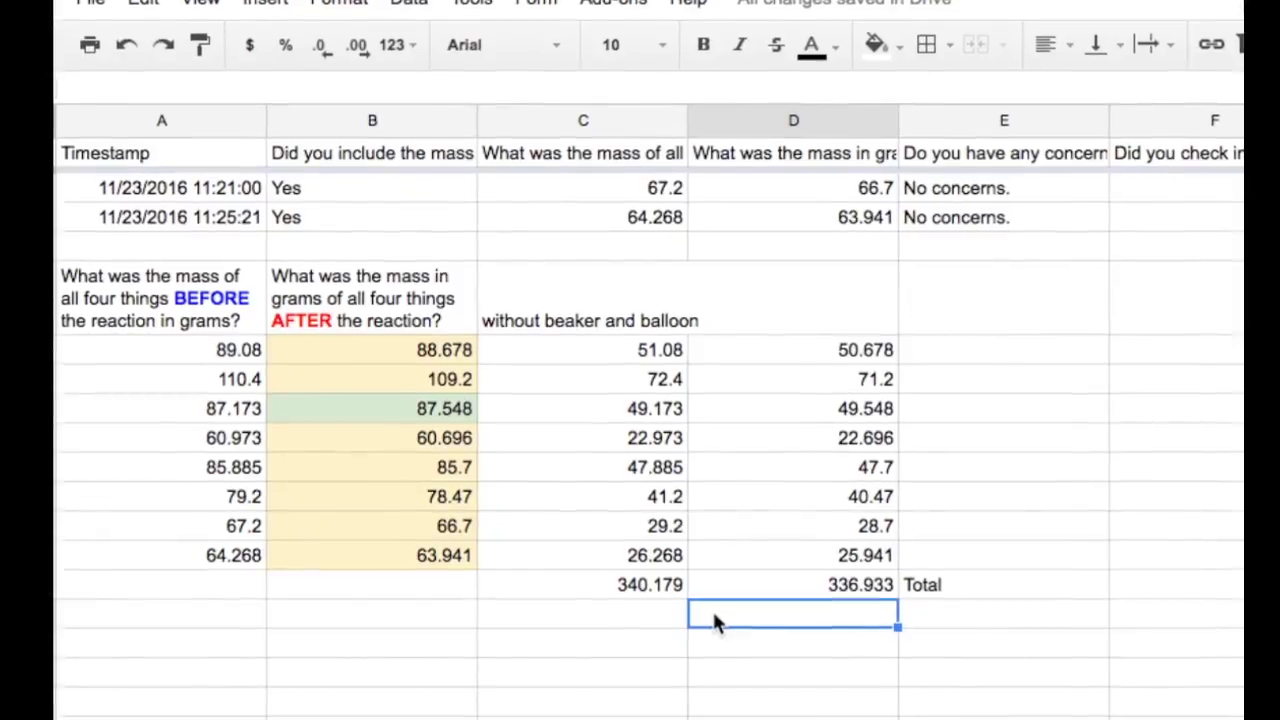
pyautogui.write('=')
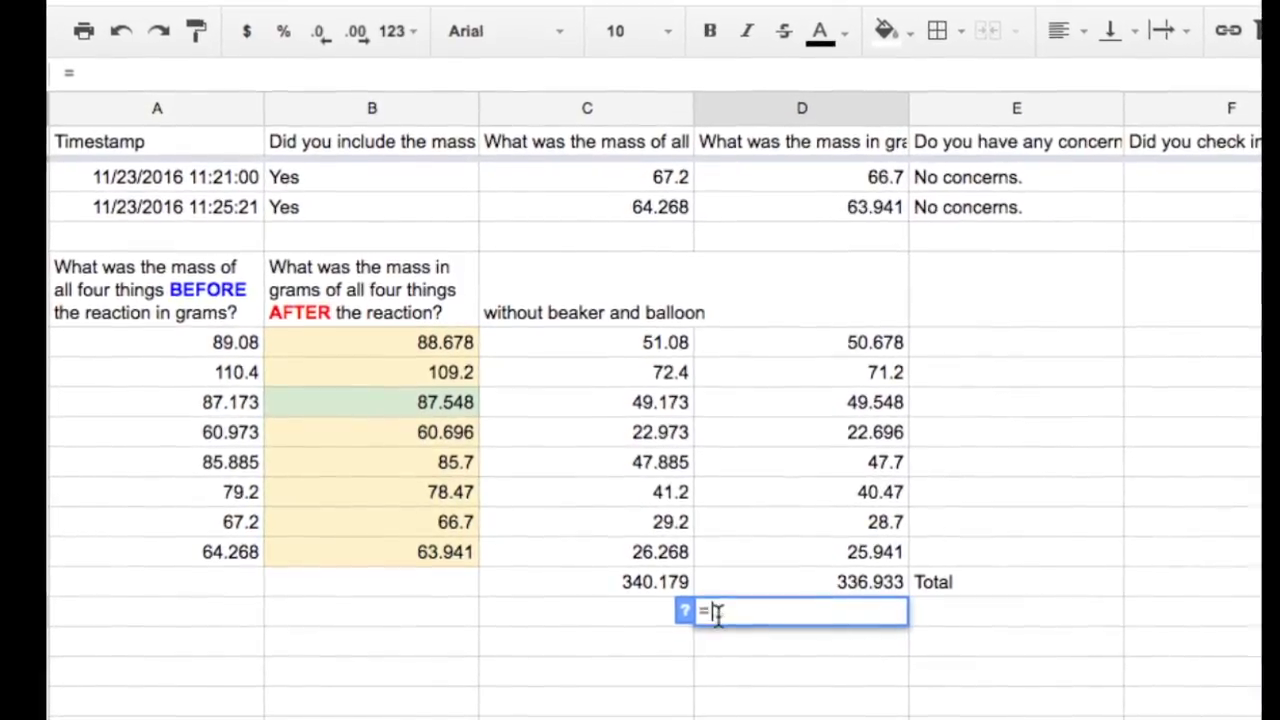
pyautogui.write('(')
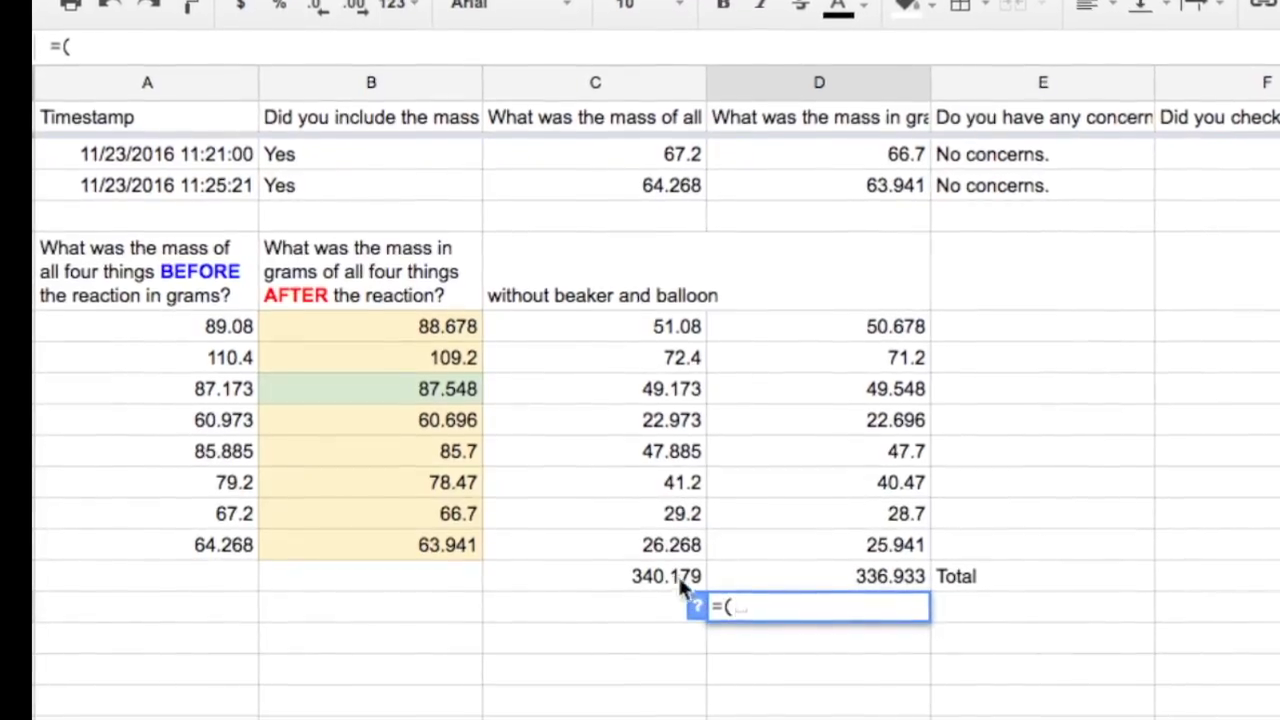
pyautogui.click(680, 585)
pyautogui.write('-')
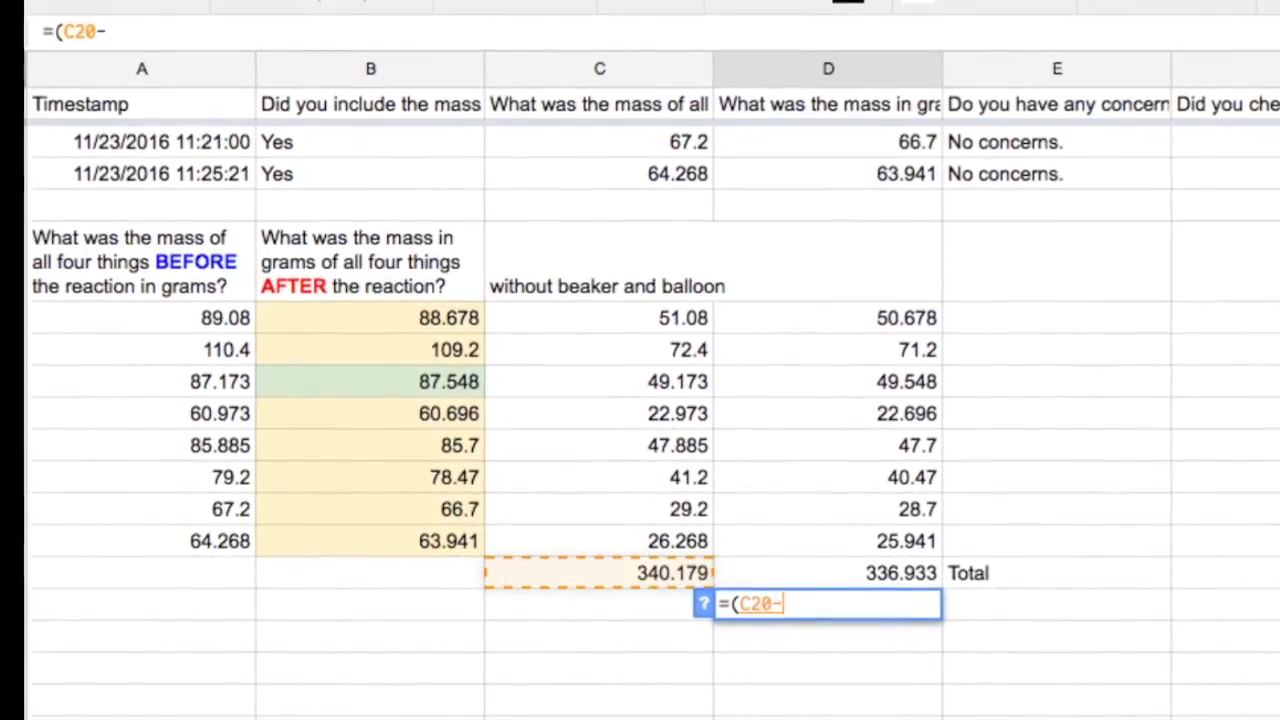
pyautogui.click(767, 565)
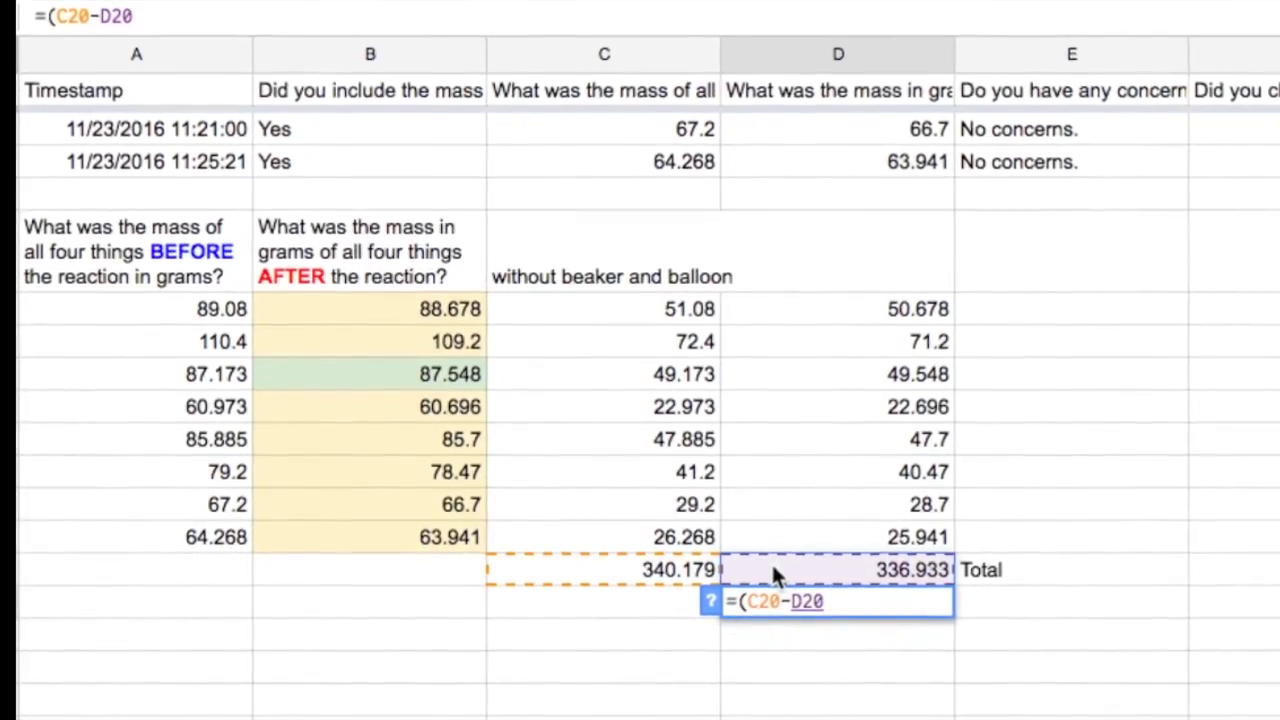
pyautogui.write(')')
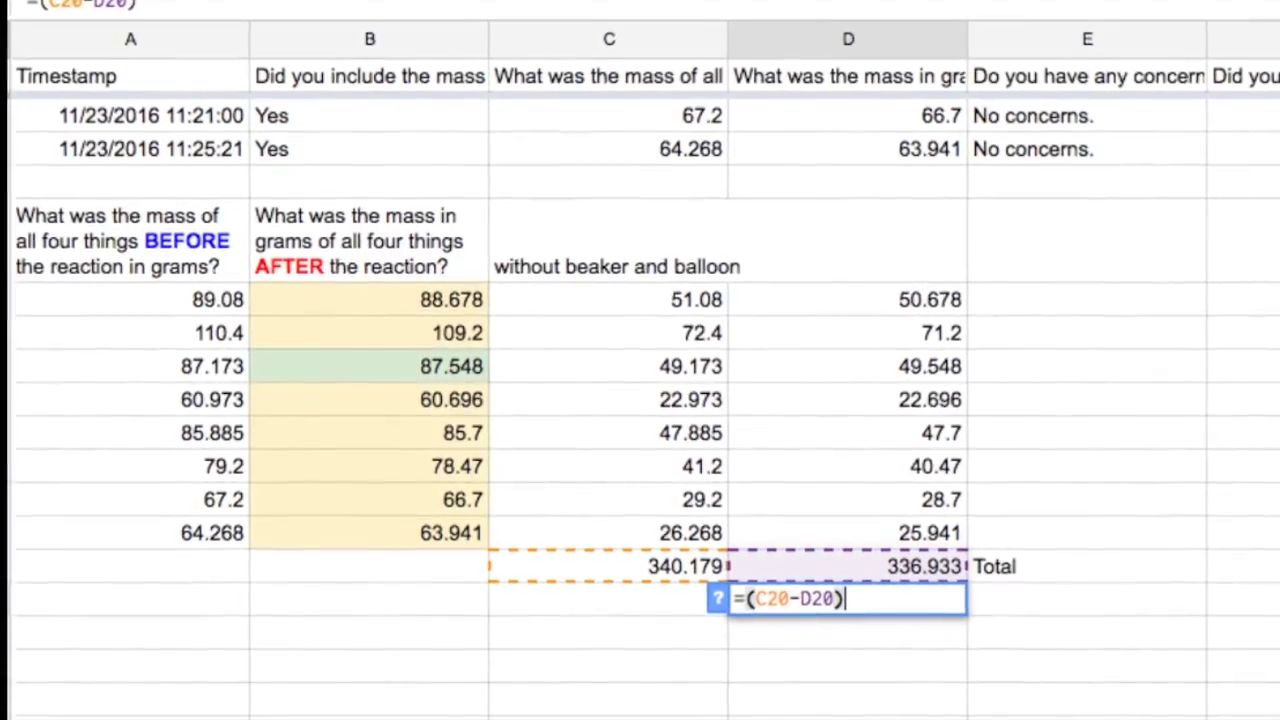
pyautogui.write('/')
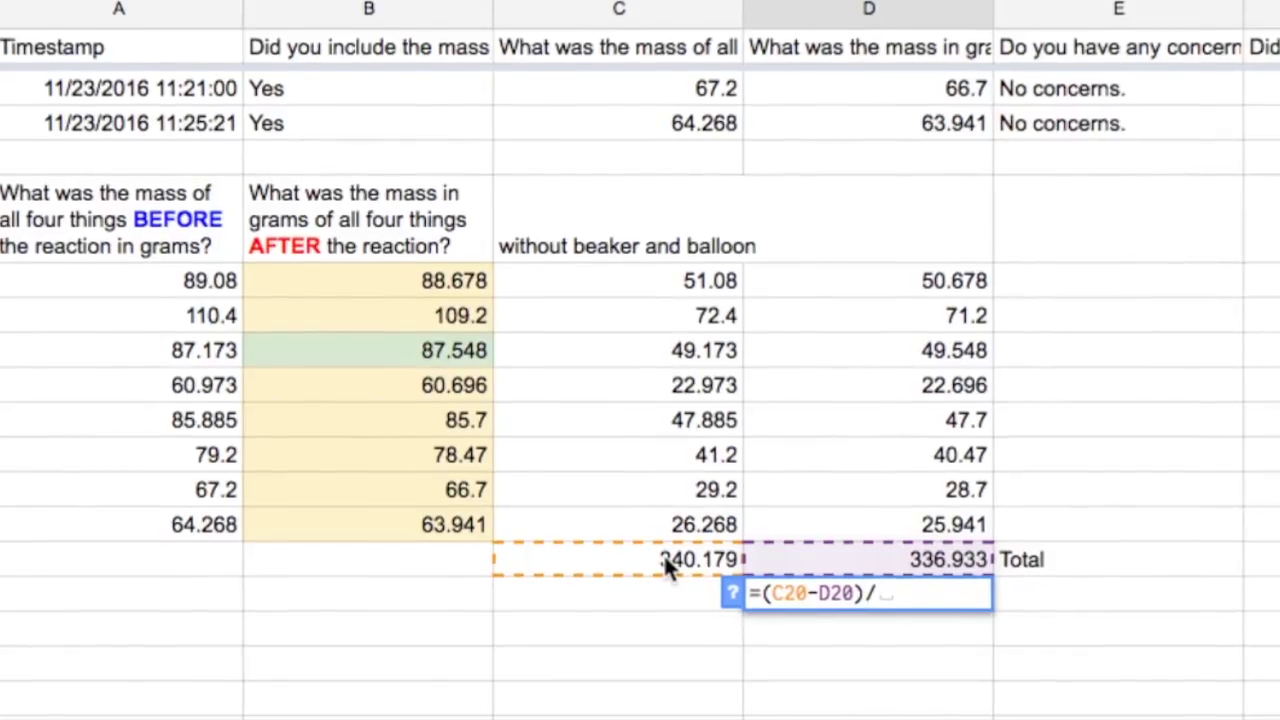
pyautogui.click(663, 556)
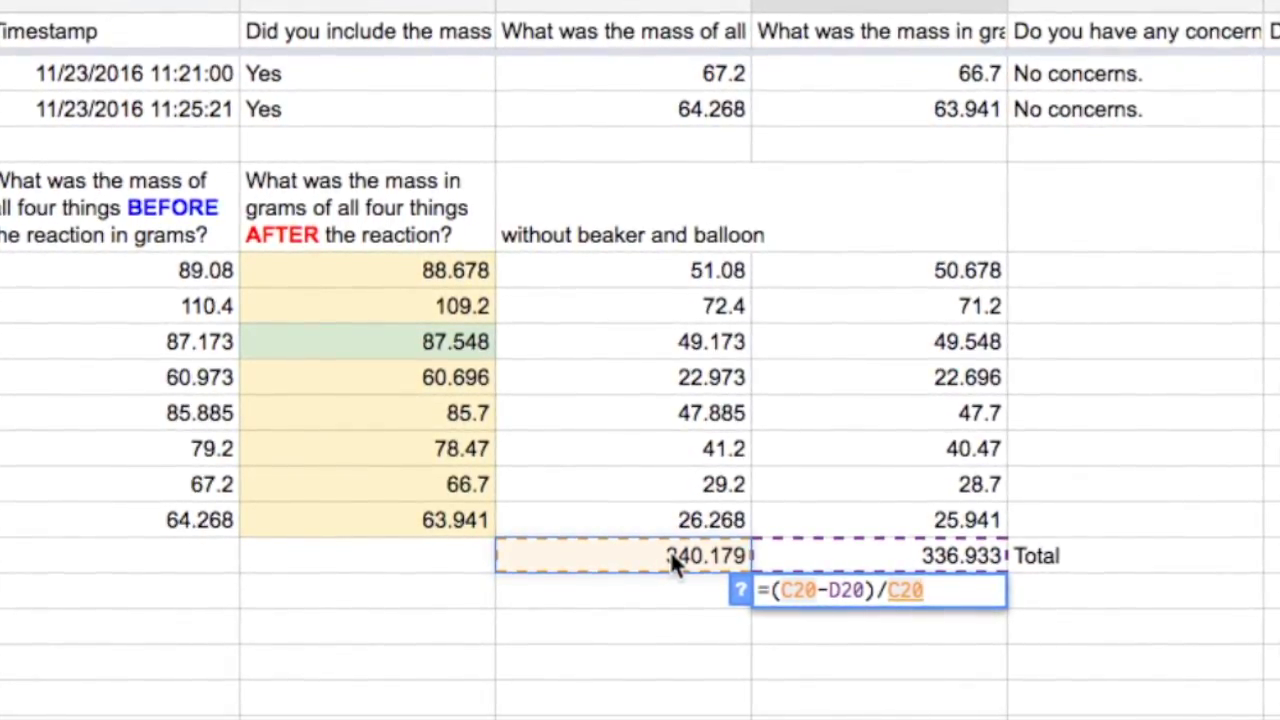
pyautogui.press('Return')
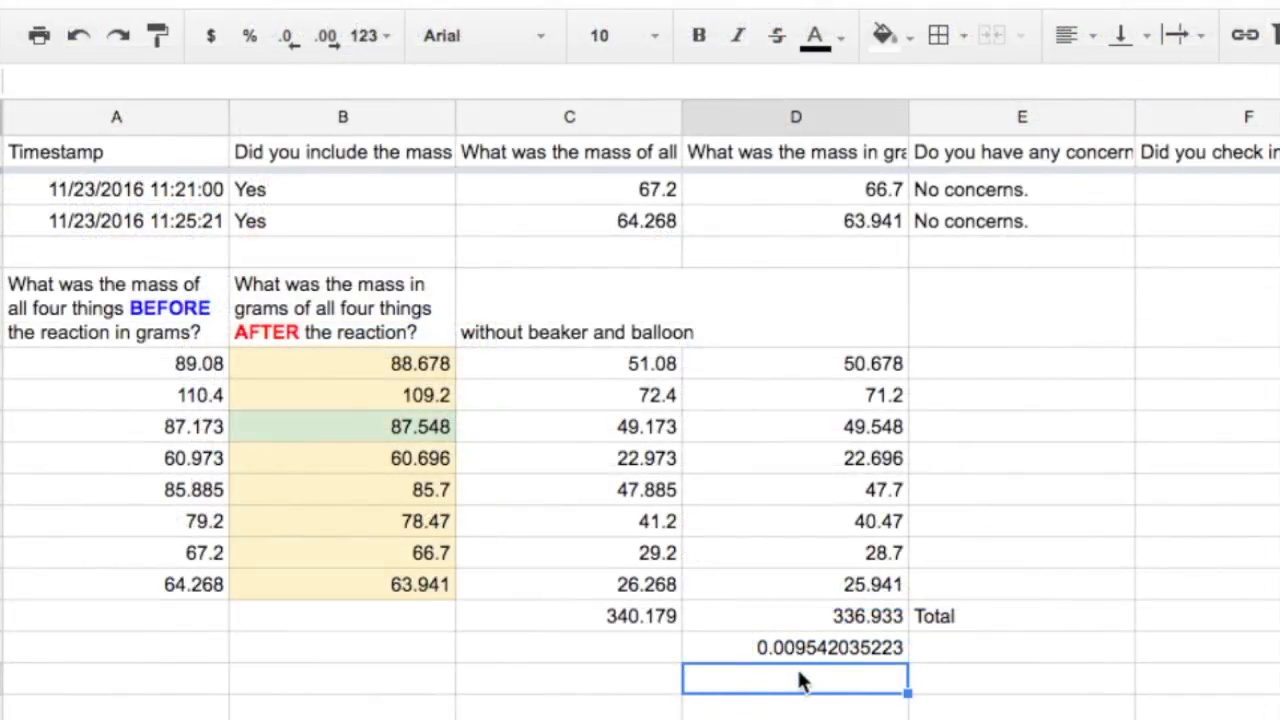
# Step: Enter 0.009 in D22 and format it as Percent so it shows 0.90%
pyautogui.write('.')
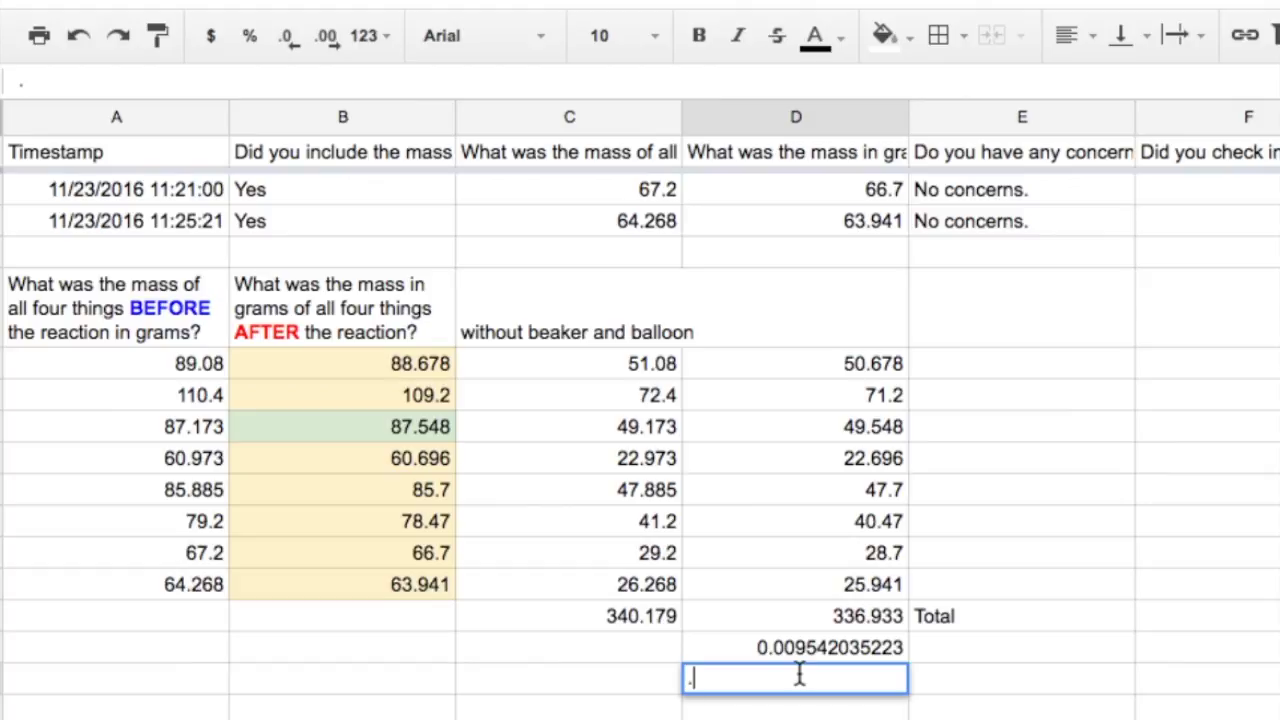
pyautogui.write('009')
pyautogui.press('Return')
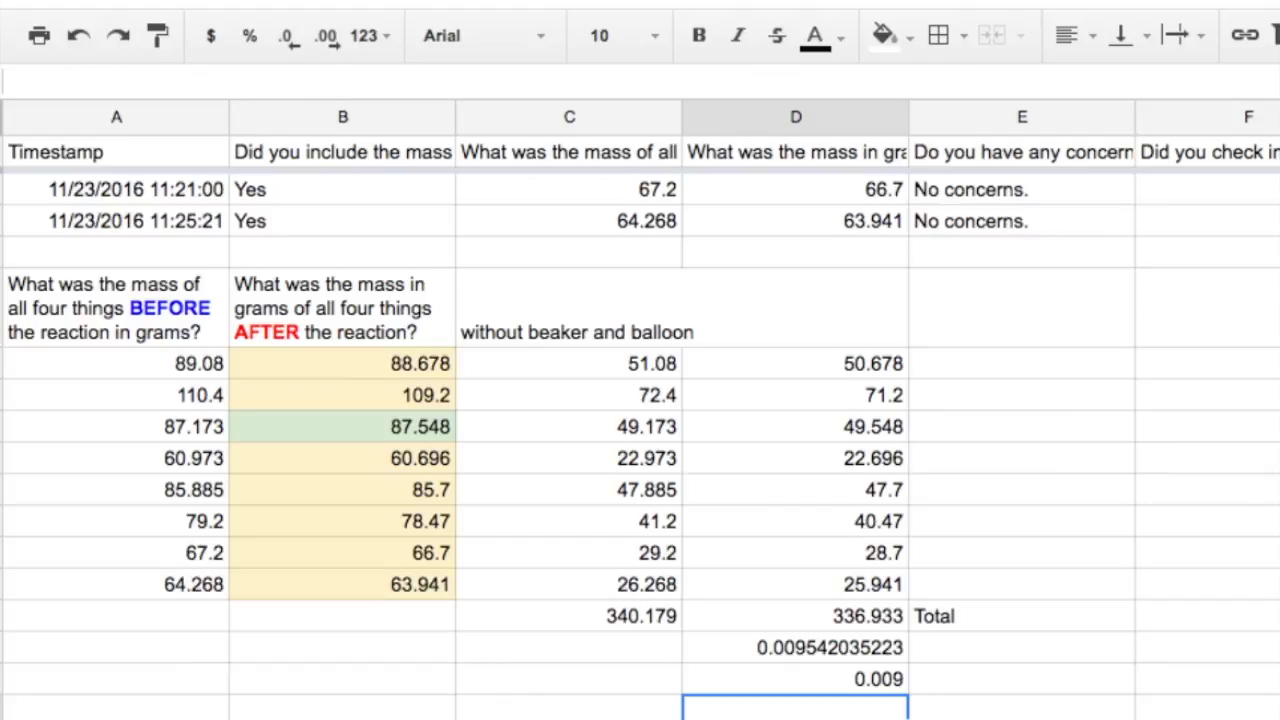
pyautogui.click(825, 681)
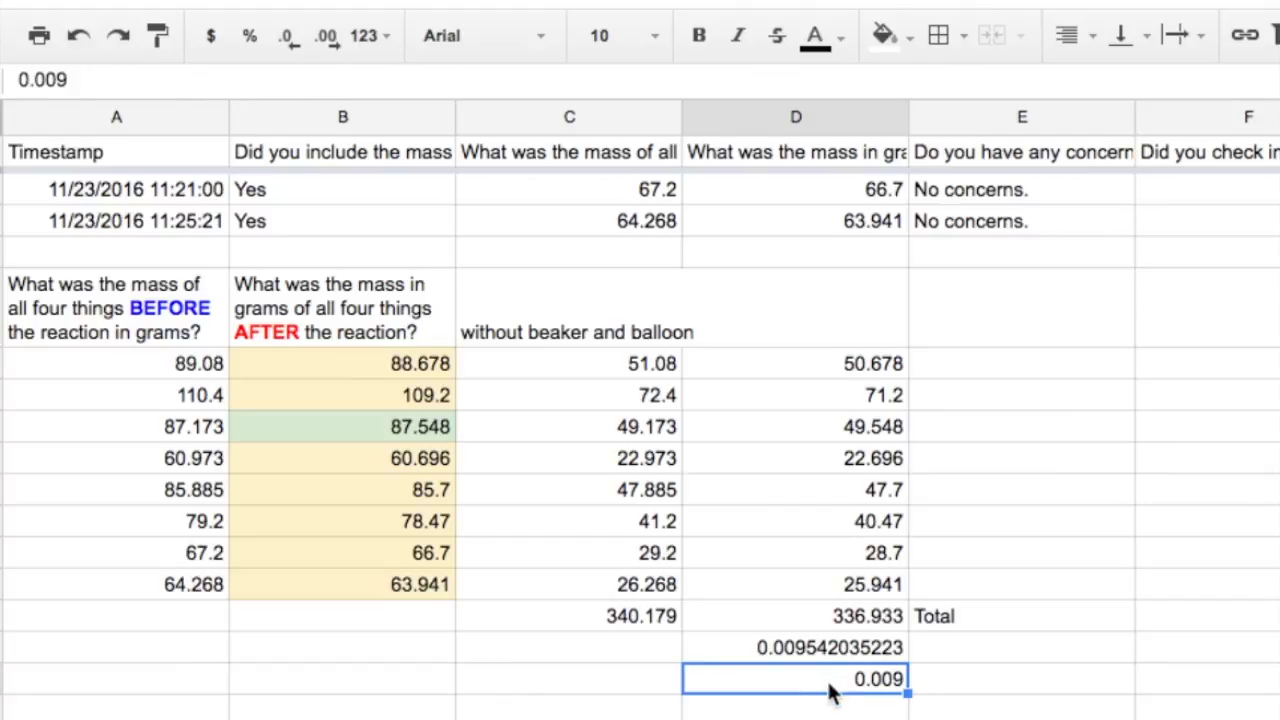
pyautogui.click(383, 36)
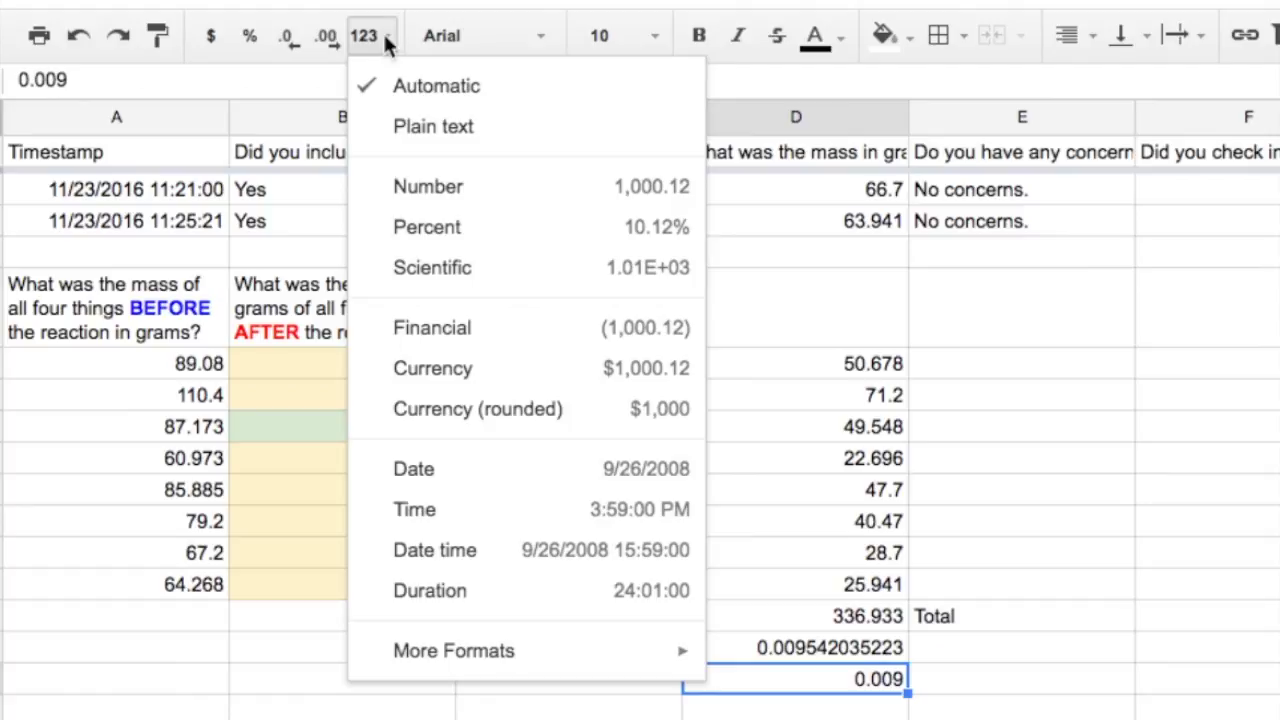
pyautogui.click(440, 230)
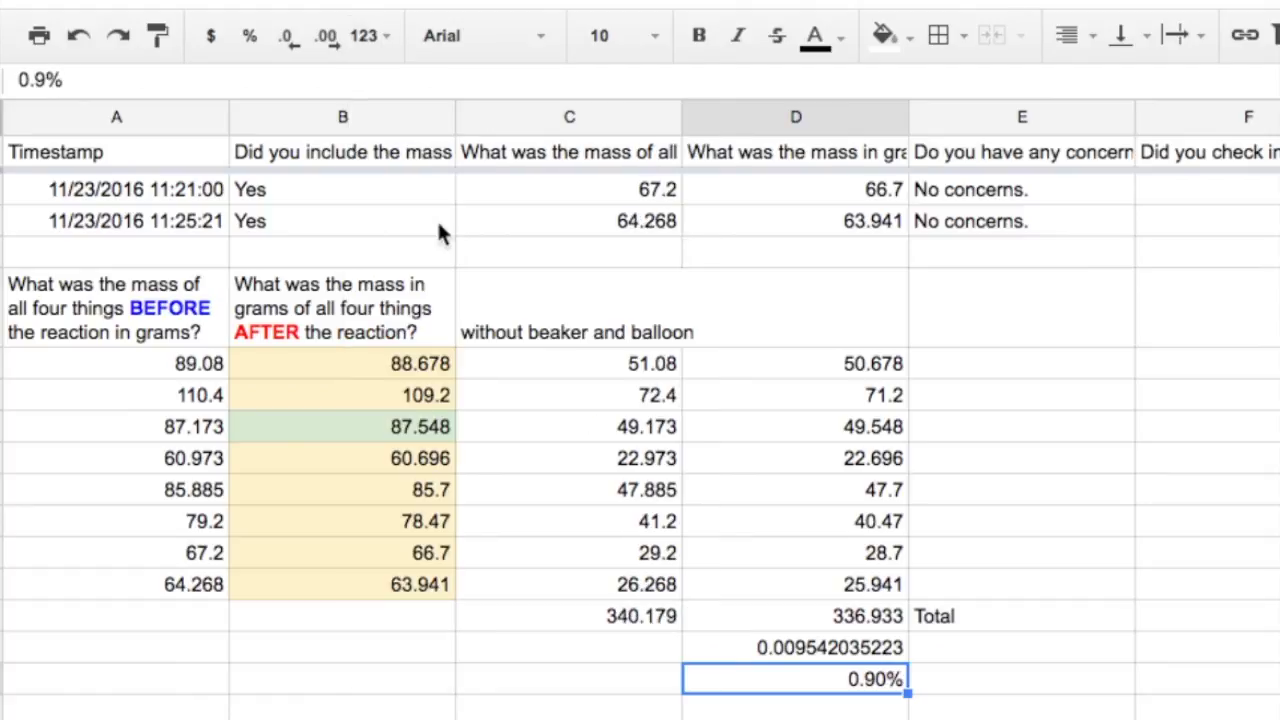
pyautogui.click(819, 712)
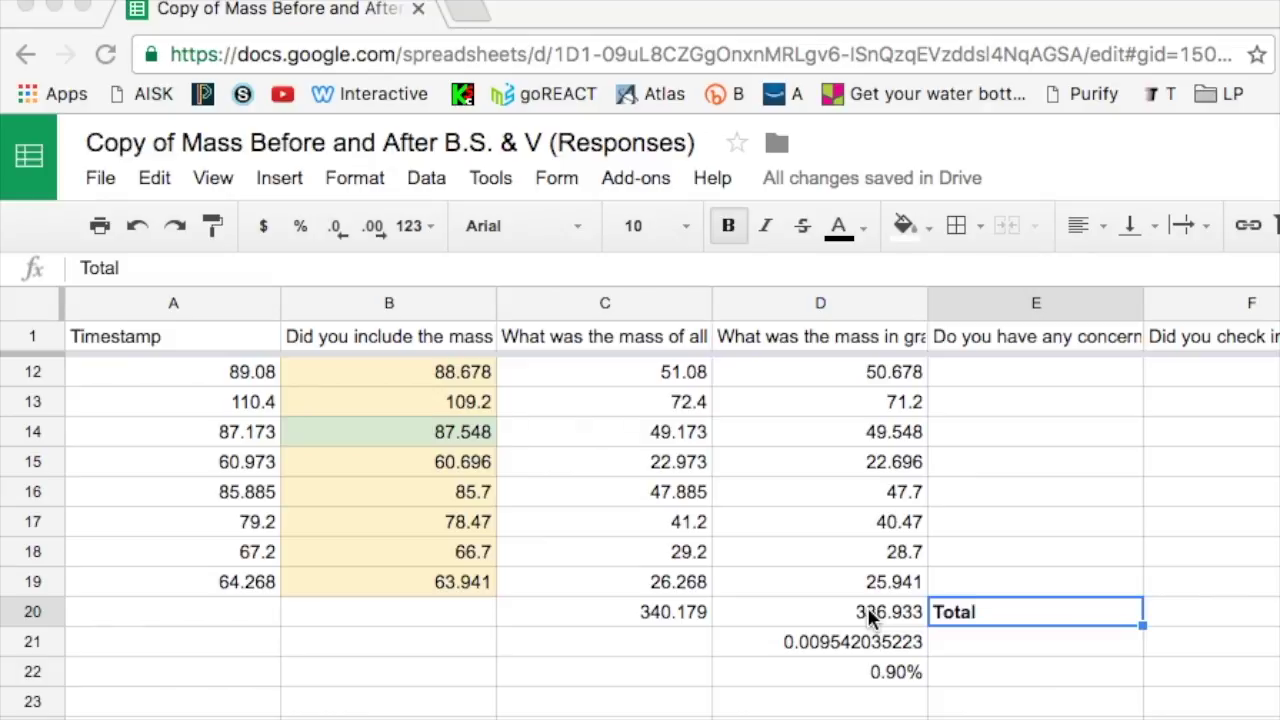
# Step: Scroll down to the discussion questions in rows 25–28
pyautogui.scroll(-5, 868, 614)
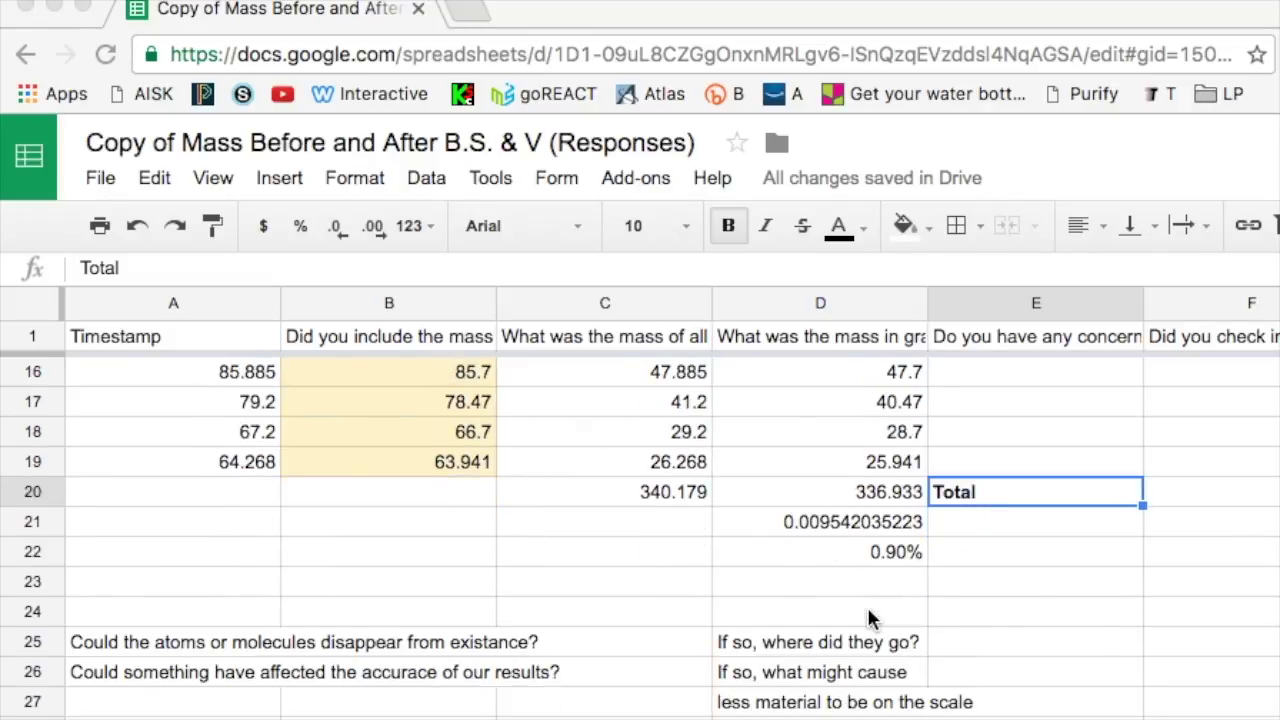
pyautogui.scroll(-2, 868, 616)
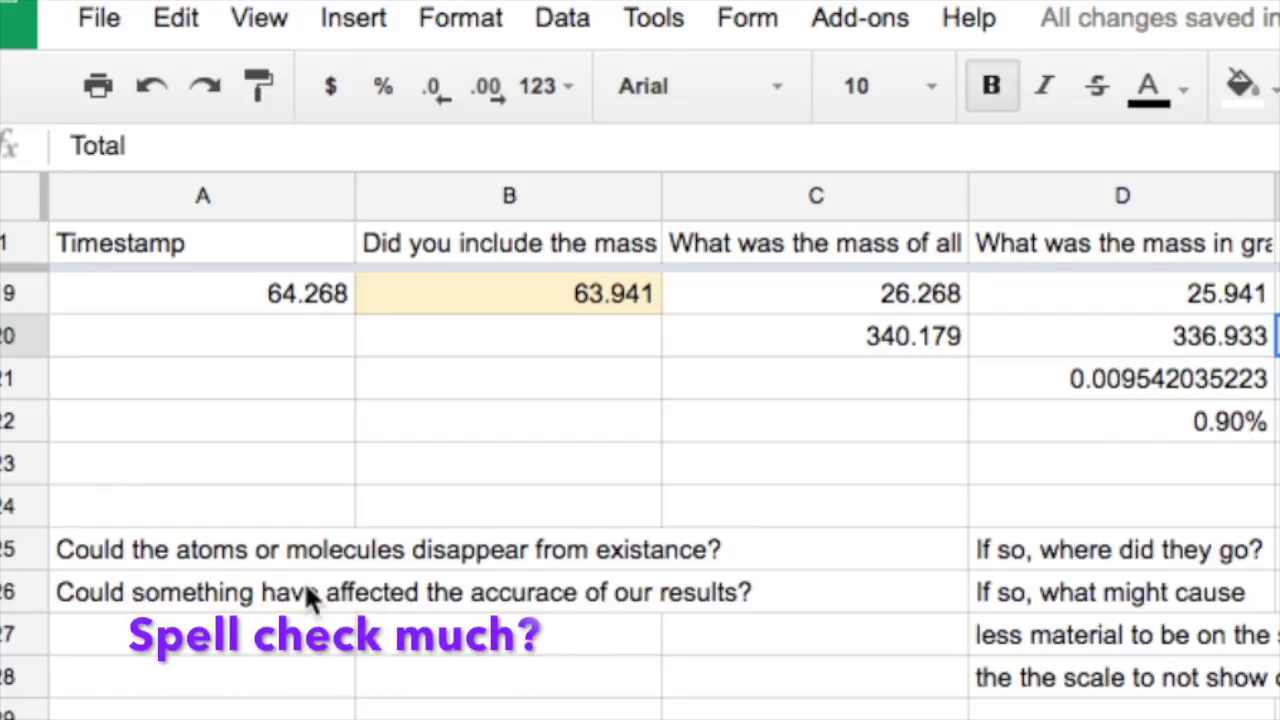
# Step: Correct 'accurace' to 'accuracy' in A26
pyautogui.click(228, 596)
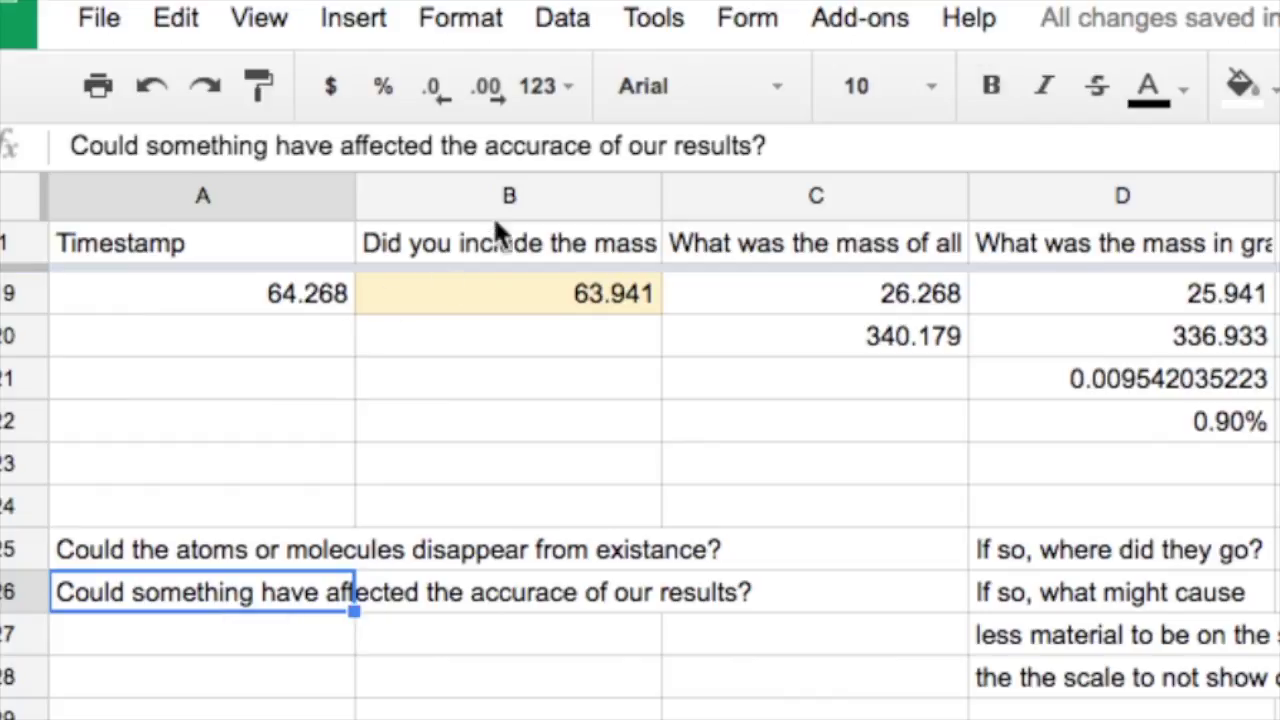
pyautogui.click(590, 146)
pyautogui.press('BackSpace')
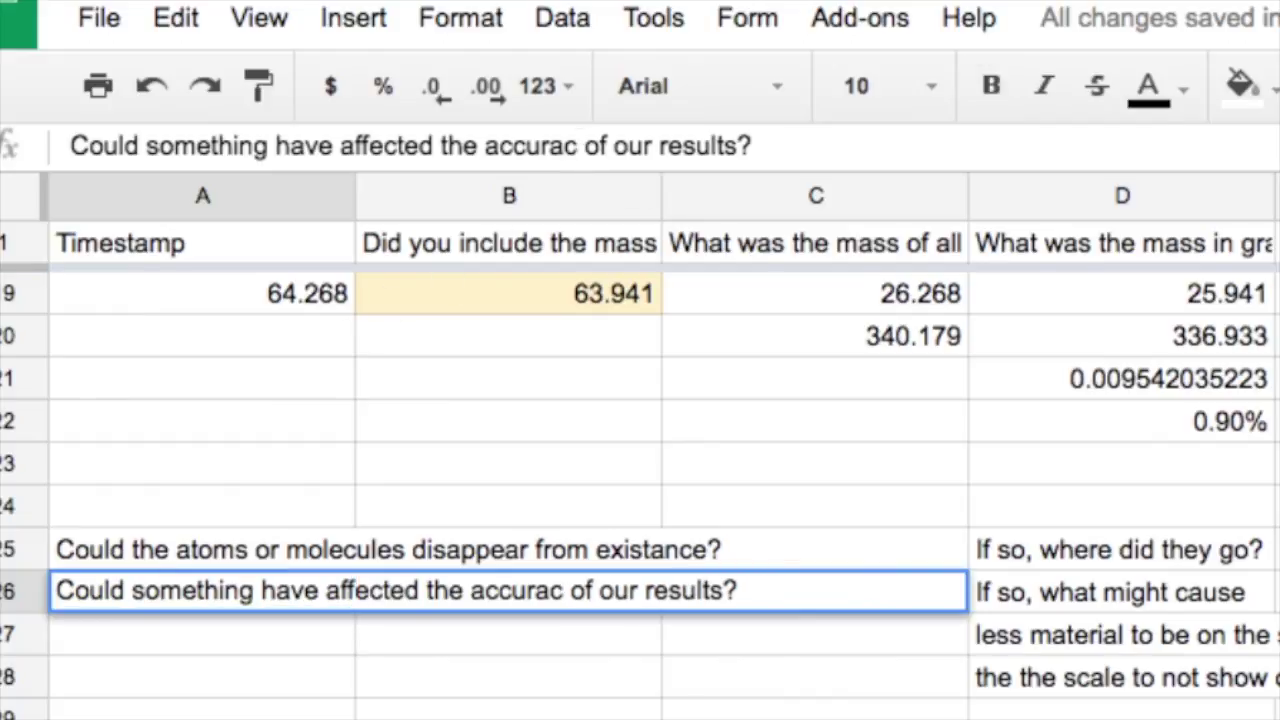
pyautogui.write('y')
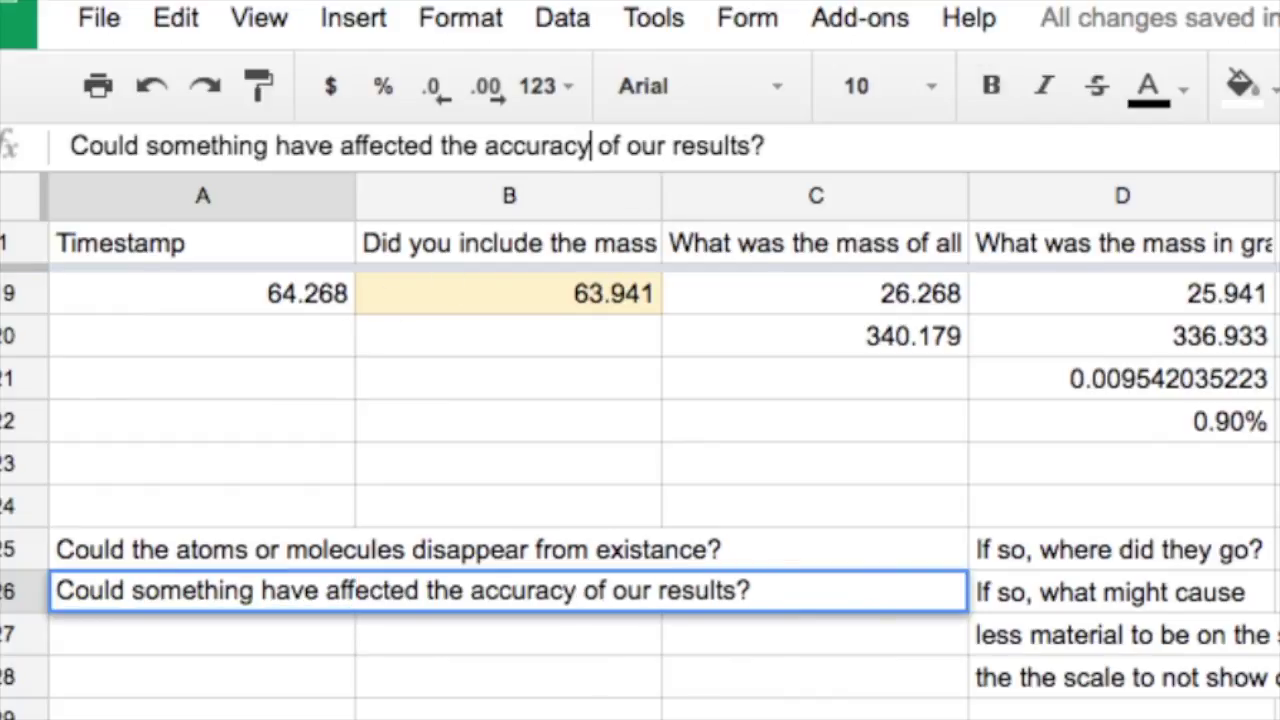
pyautogui.click(1024, 639)
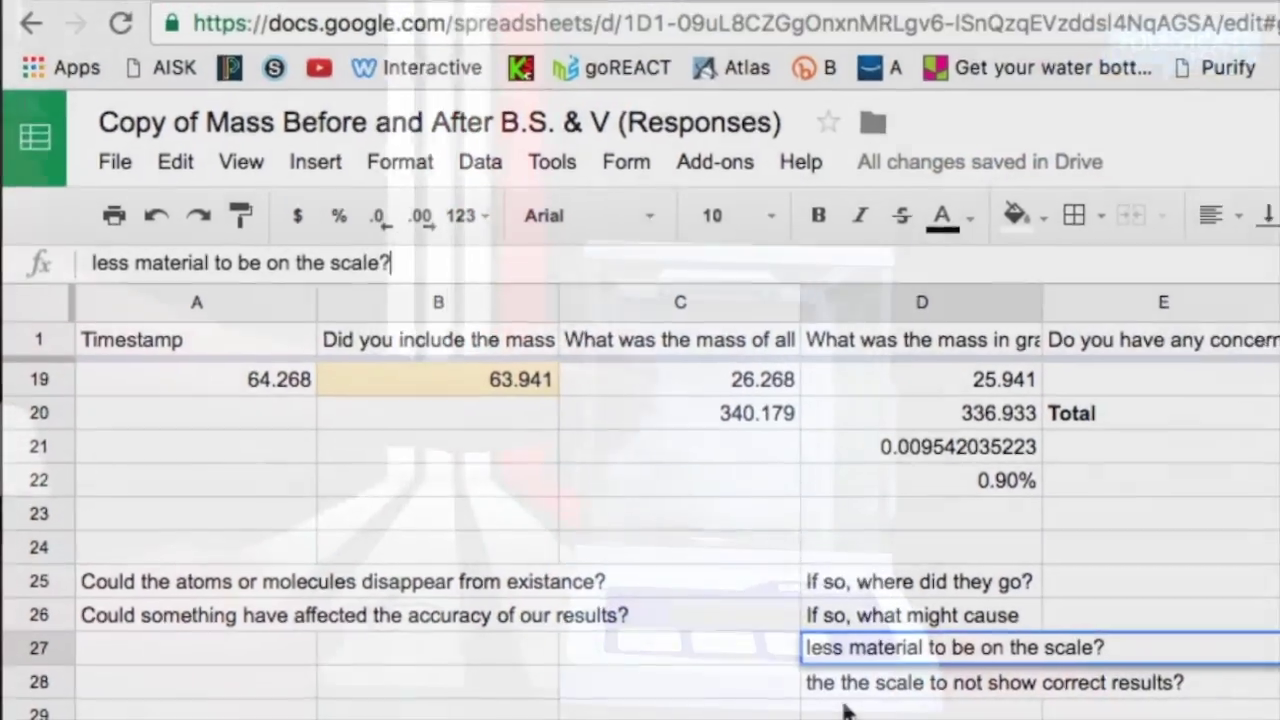
# Step: Make D27 read 'less material to be on the scale?'
pyautogui.scroll(1, 850, 716)
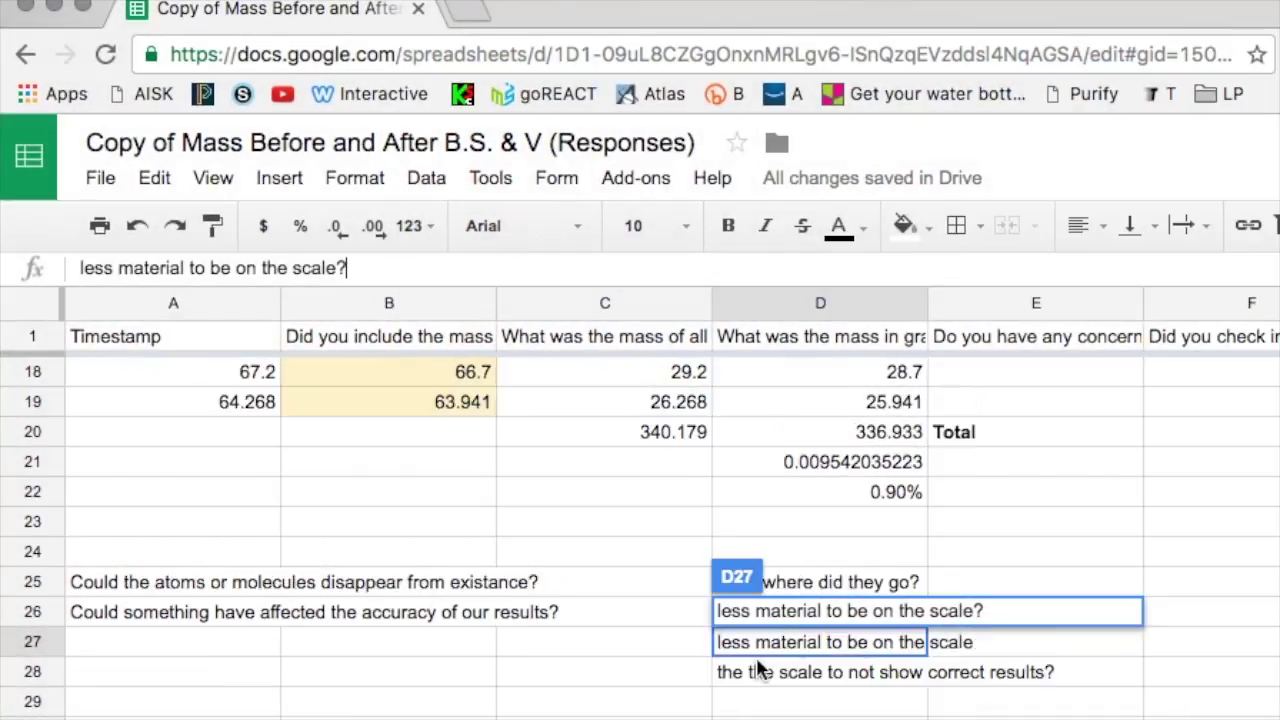
pyautogui.scroll(2, 758, 667)
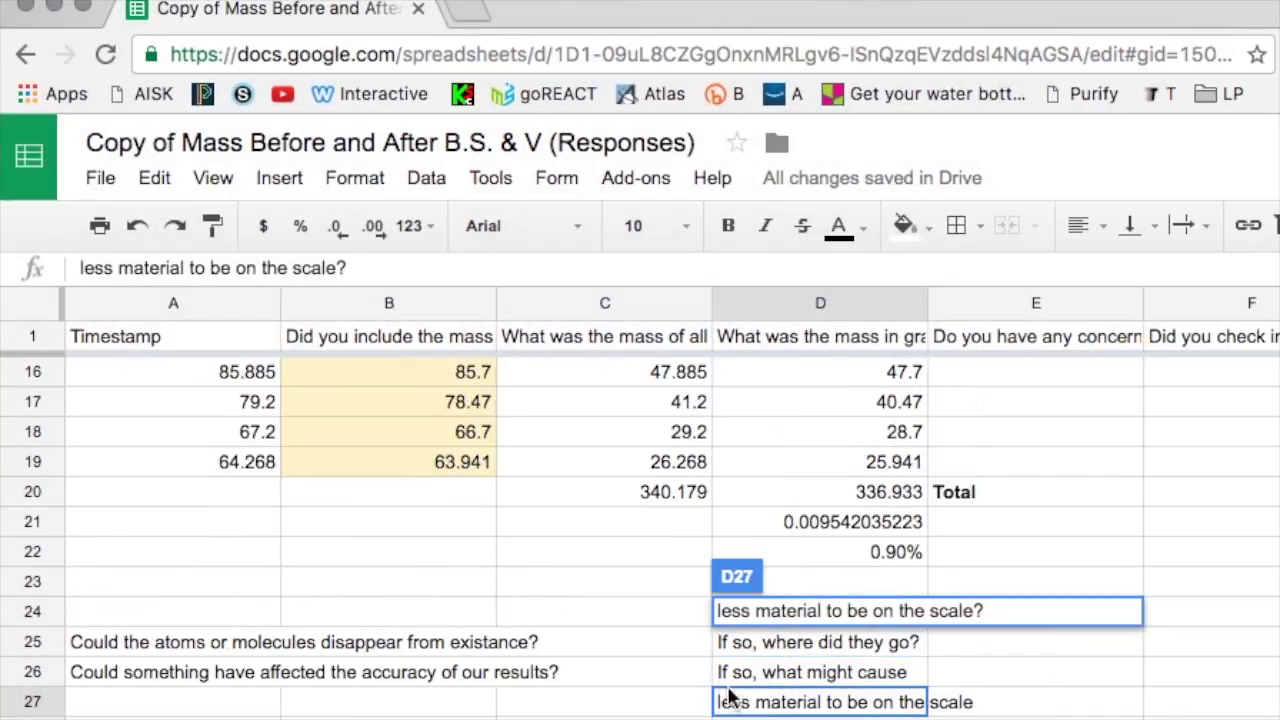
pyautogui.click(737, 706)
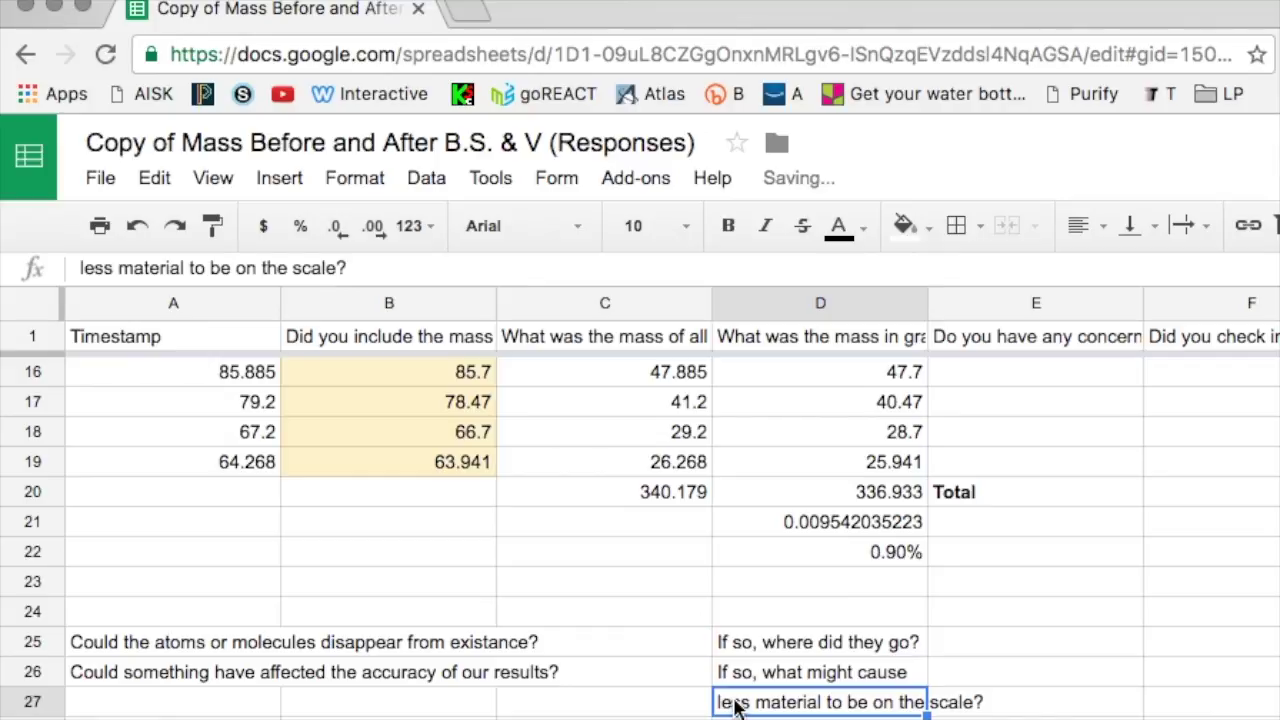
pyautogui.scroll(4, 737, 706)
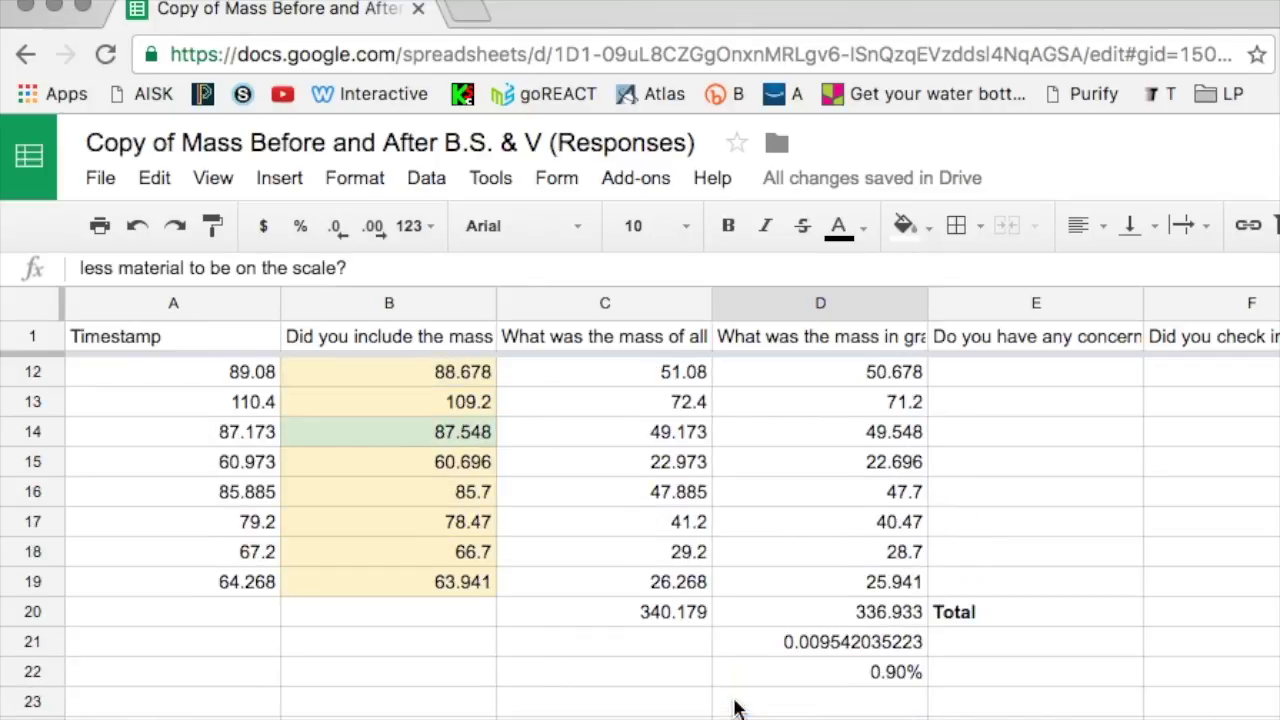
pyautogui.scroll(8, 737, 706)
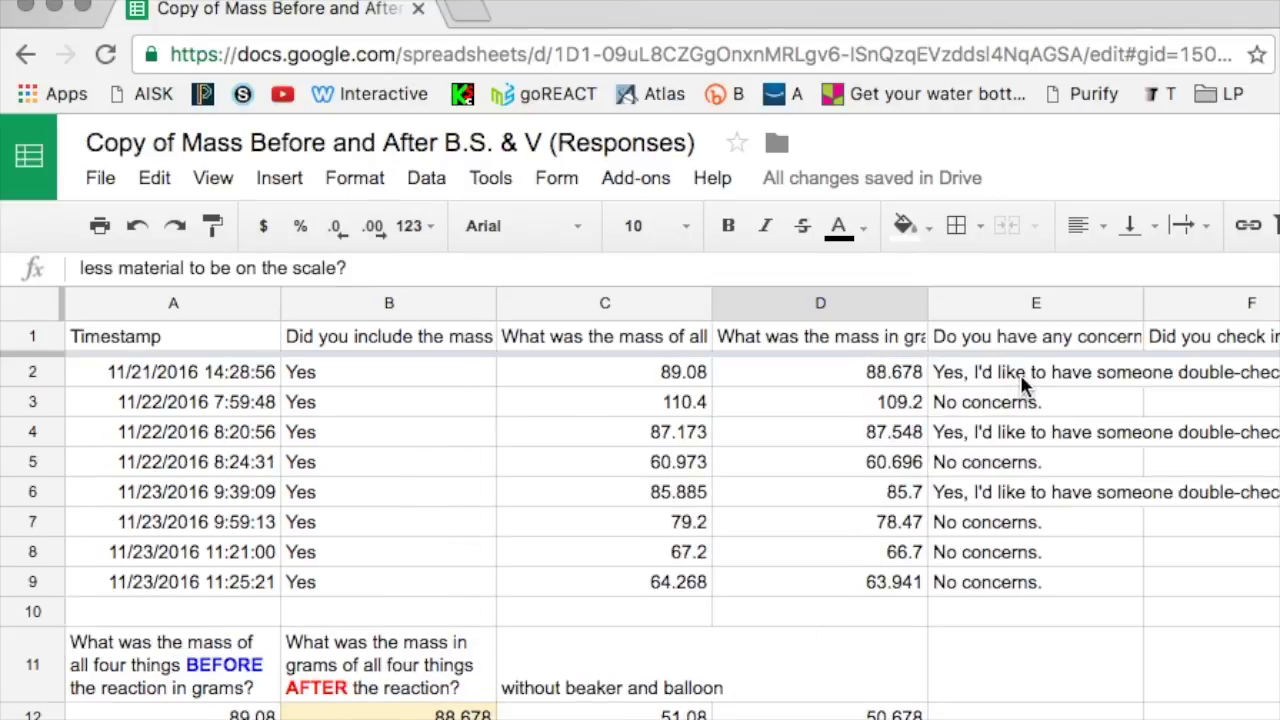
pyautogui.hscroll(6, 1020, 374)
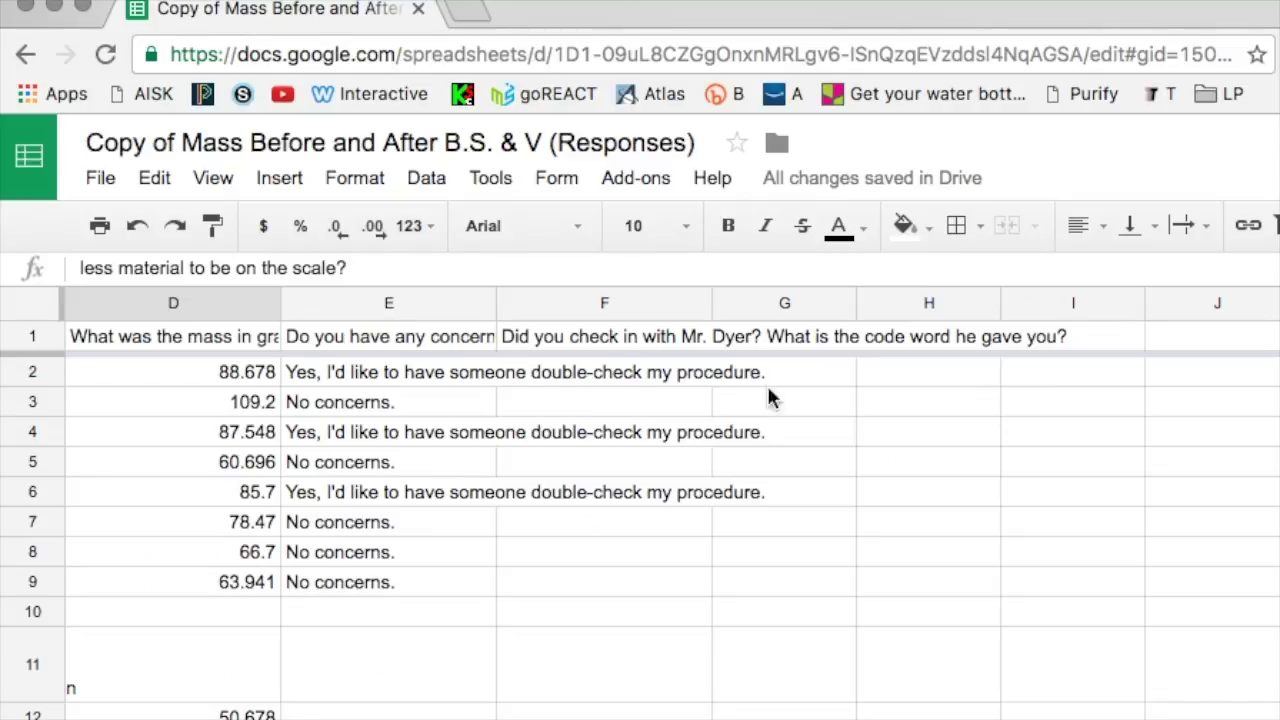
pyautogui.click(391, 368)
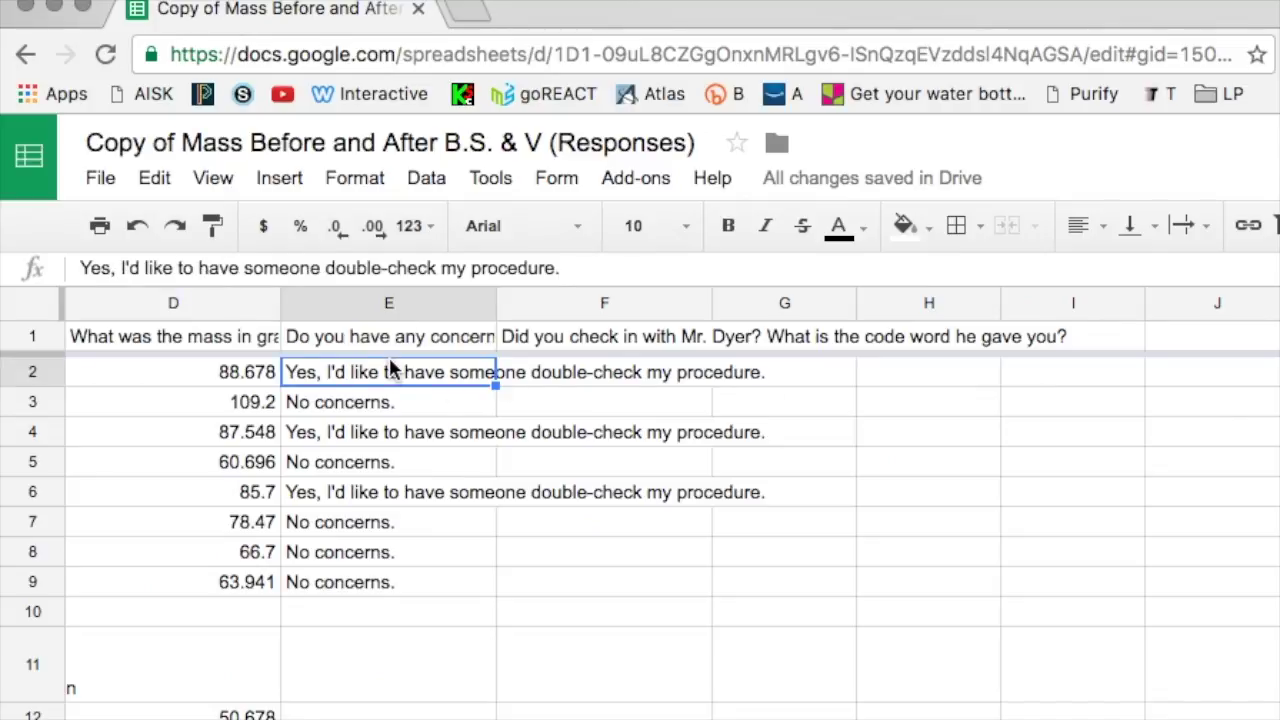
pyautogui.click(392, 438)
pyautogui.click(400, 498)
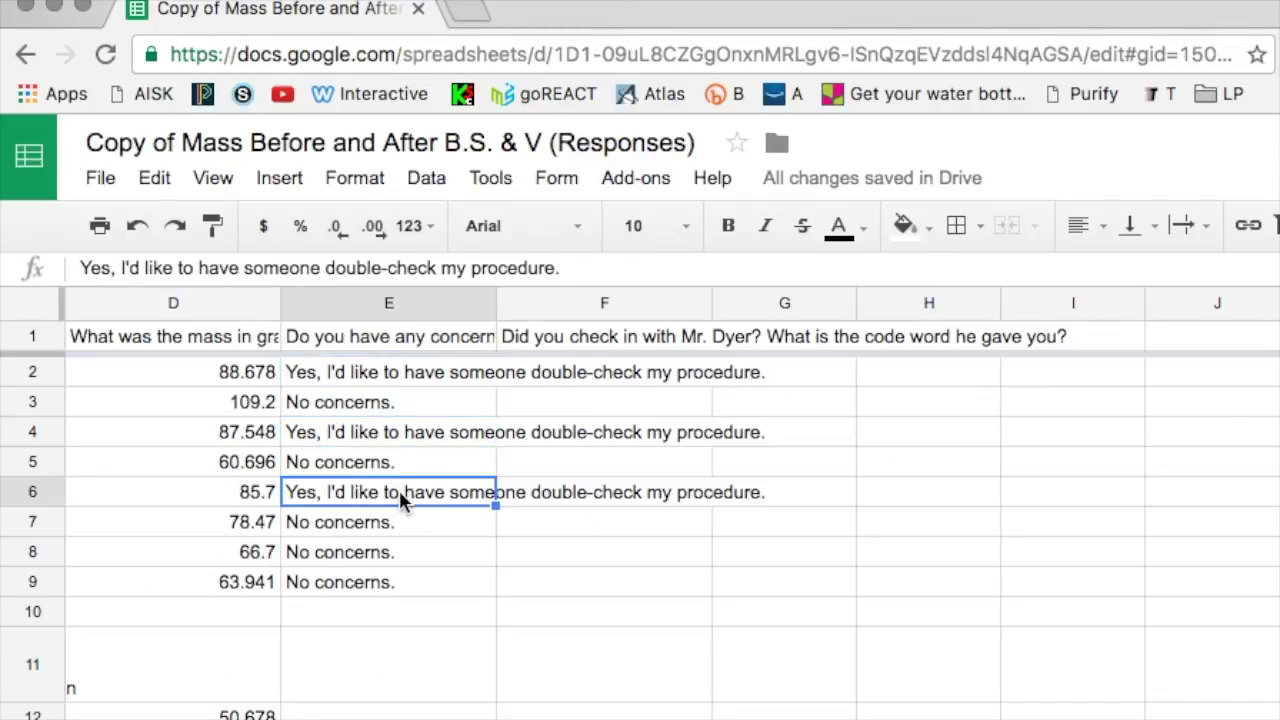
pyautogui.hscroll(-6, 399, 490)
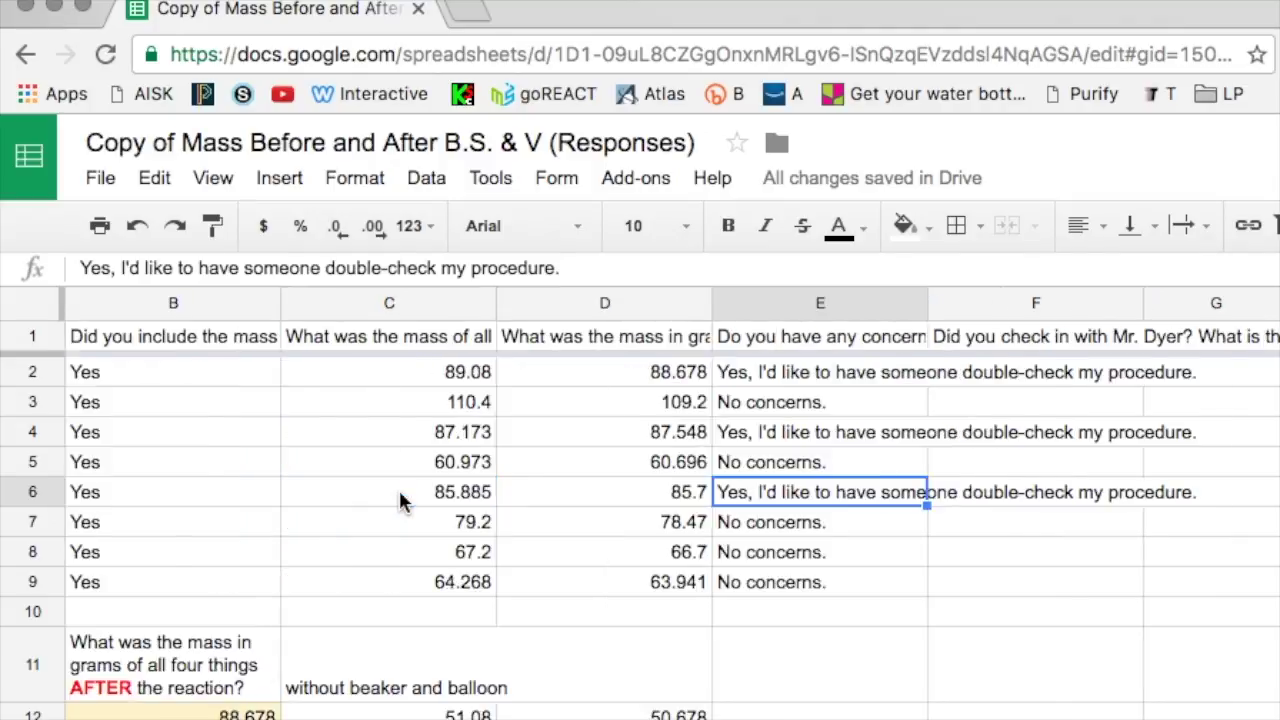
pyautogui.scroll(-1, 398, 487)
pyautogui.scroll(-5, 399, 499)
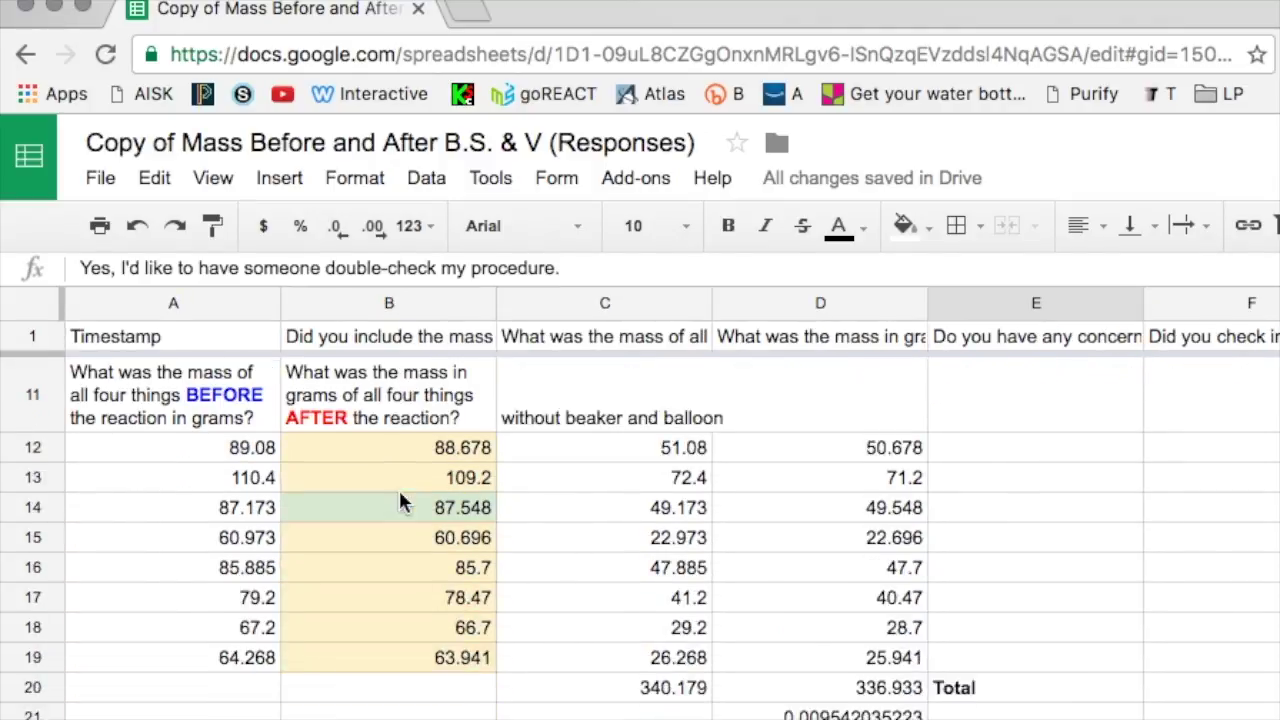
pyautogui.scroll(-2, 398, 500)
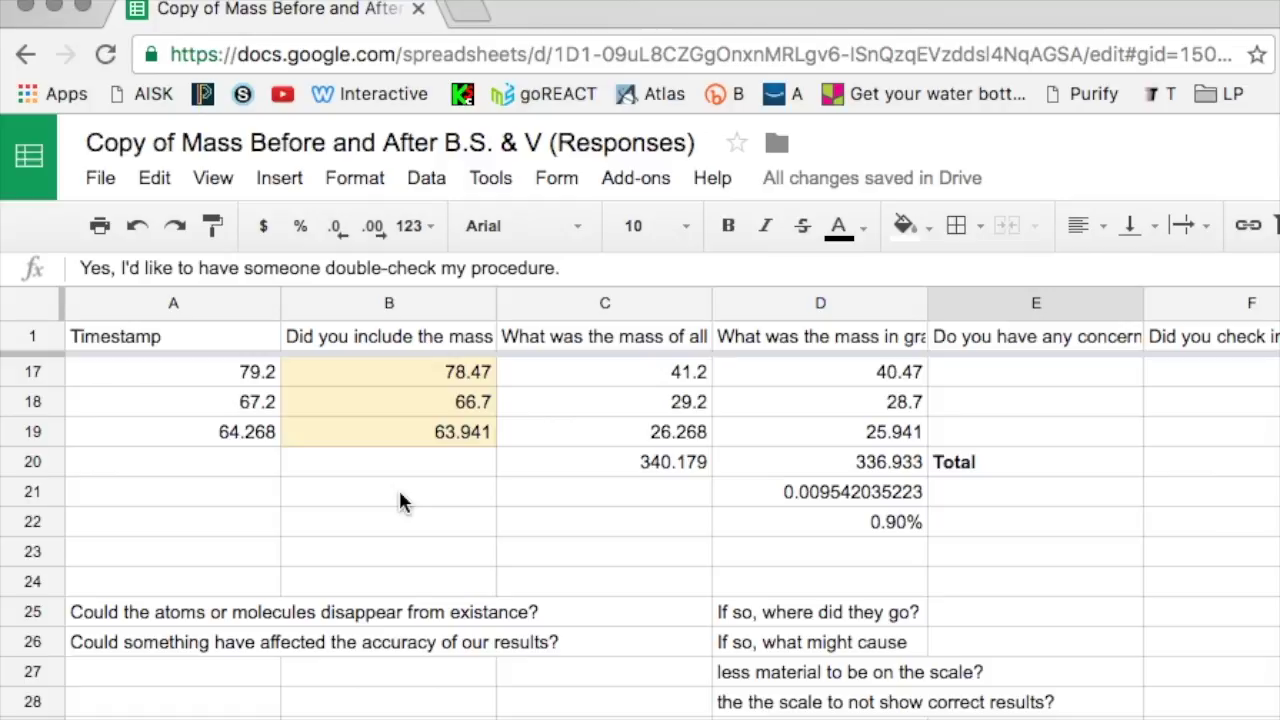